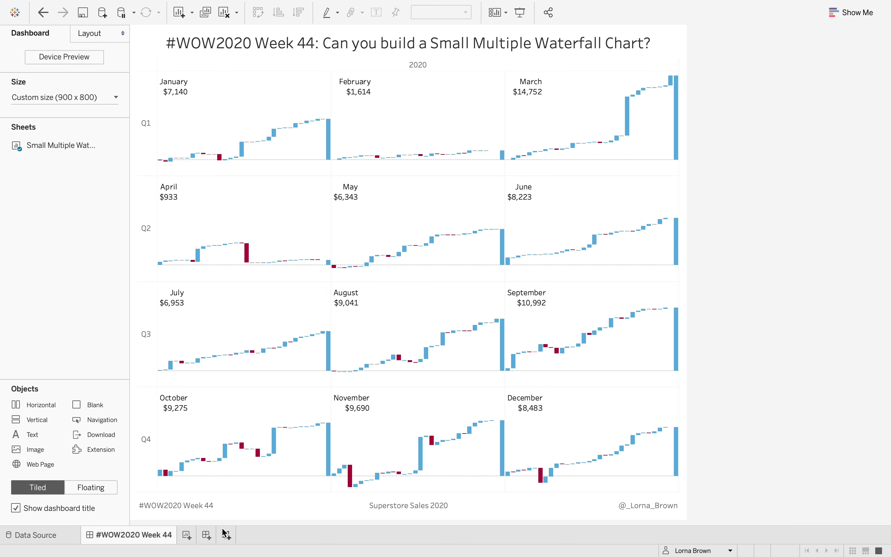
# - Create a new worksheet and filter it by year of Order Date, filtering to the latest date value when the workbook is opened
pyautogui.click(187, 535)
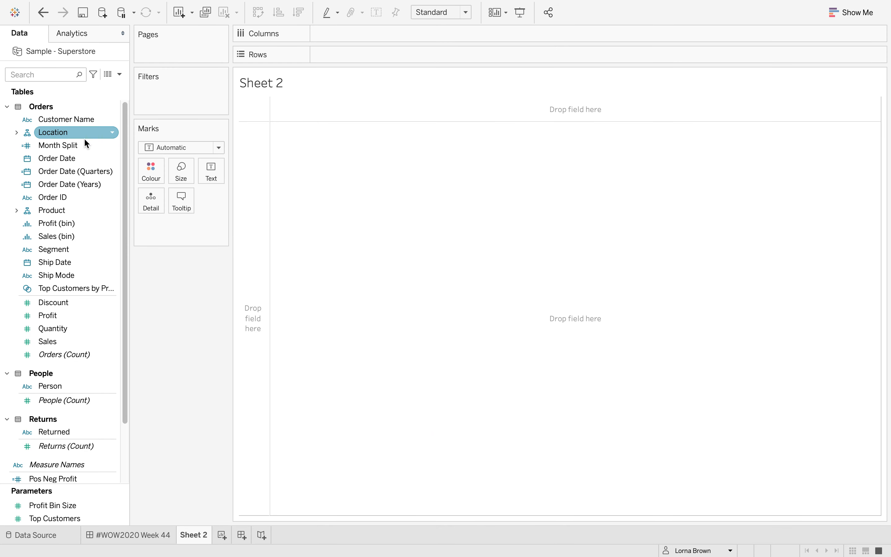
pyautogui.moveTo(77, 158); pyautogui.dragTo(173, 97)
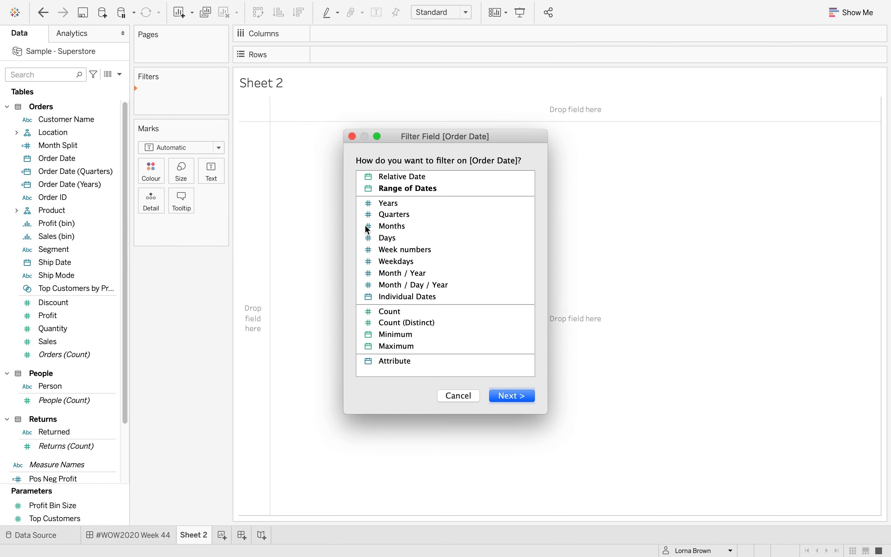
pyautogui.click(393, 203)
pyautogui.click(523, 398)
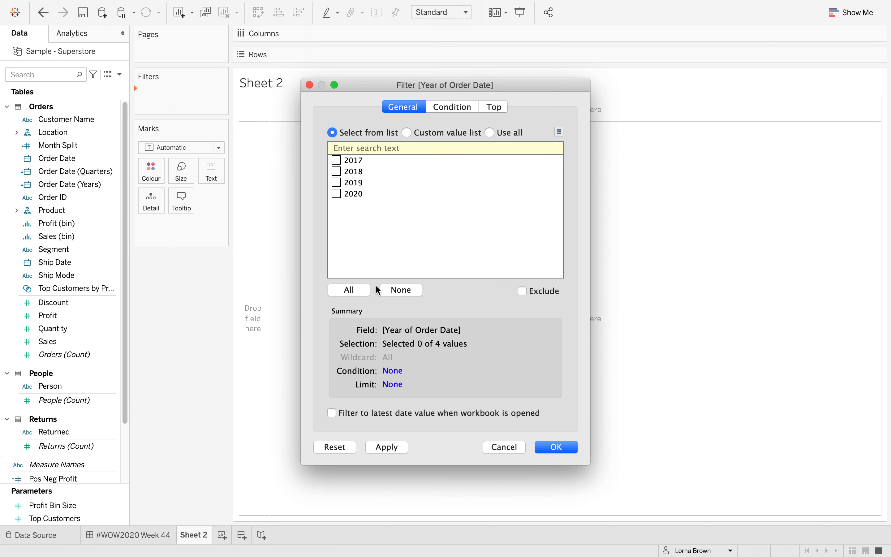
pyautogui.click(336, 413)
pyautogui.click(565, 448)
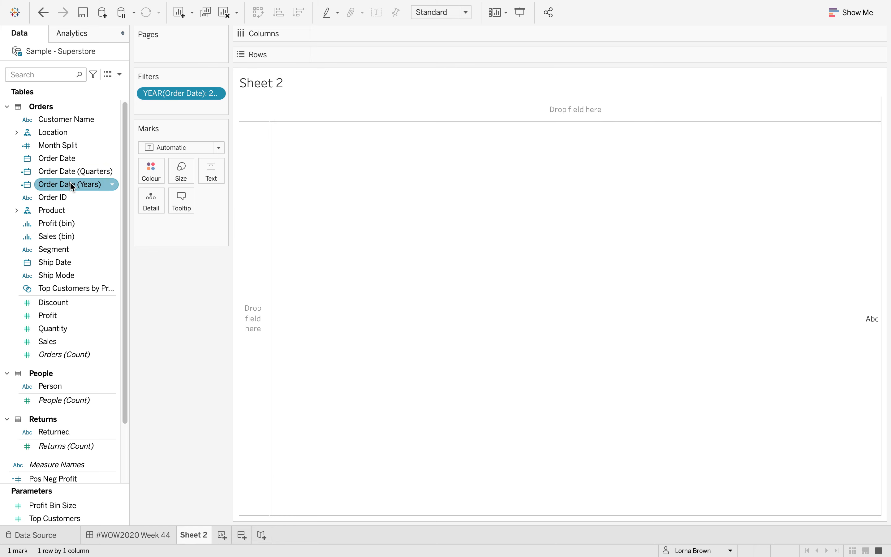
# - Add Order Date to the rows as discrete quarters and fit the worksheet to Entire View
pyautogui.moveTo(66, 157); pyautogui.dragTo(376, 56)
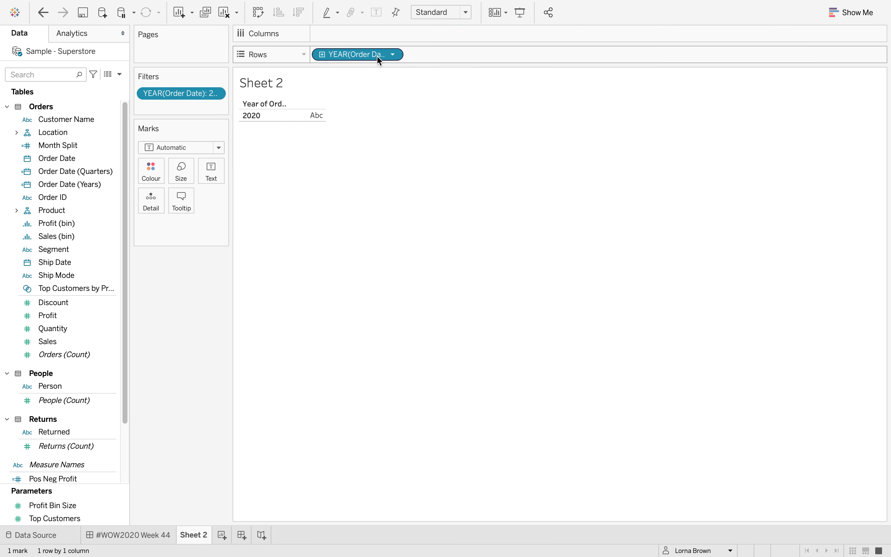
pyautogui.click(393, 54)
pyautogui.click(385, 236)
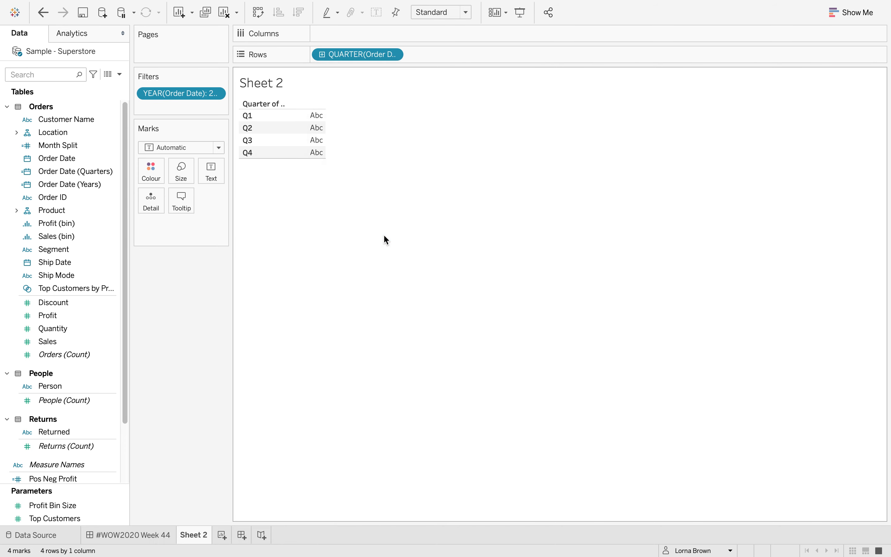
pyautogui.click(442, 12)
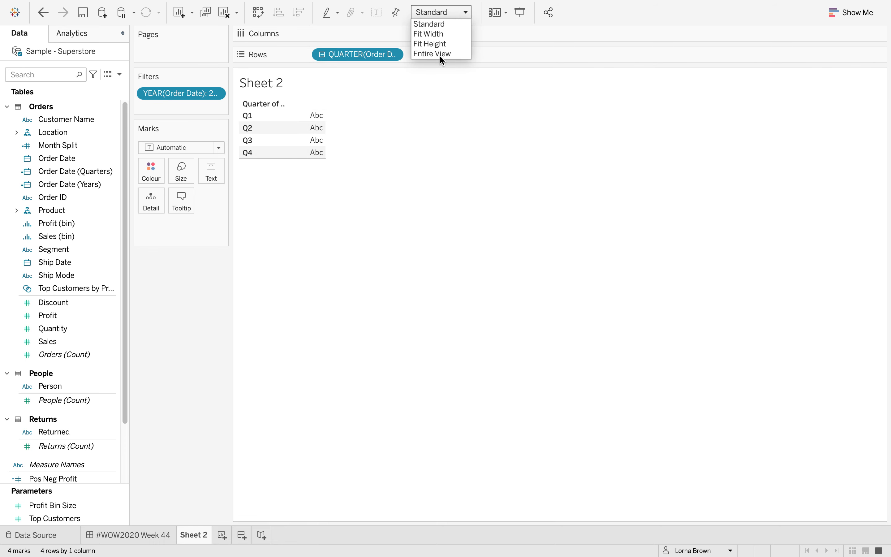
pyautogui.click(438, 54)
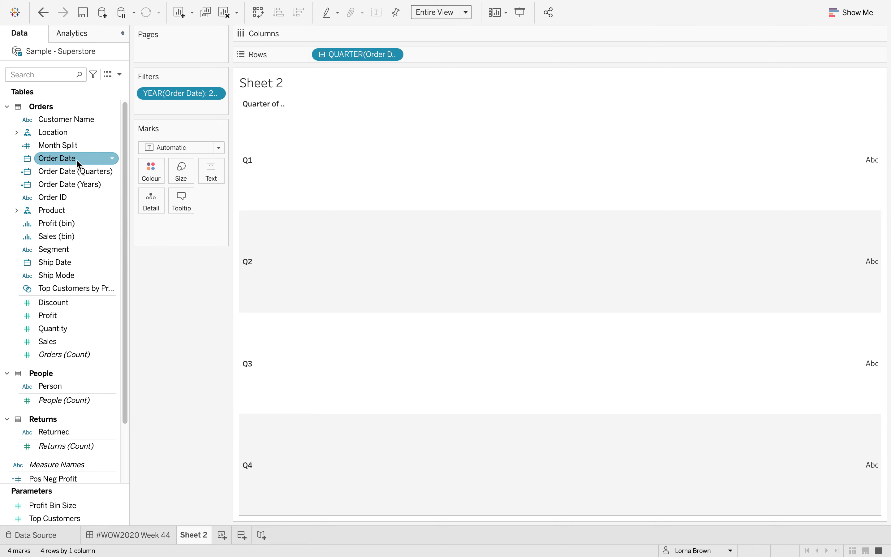
# - Add Order Date to the columns as the discrete MONTH(Order Date)
pyautogui.moveTo(76, 159); pyautogui.dragTo(377, 35)
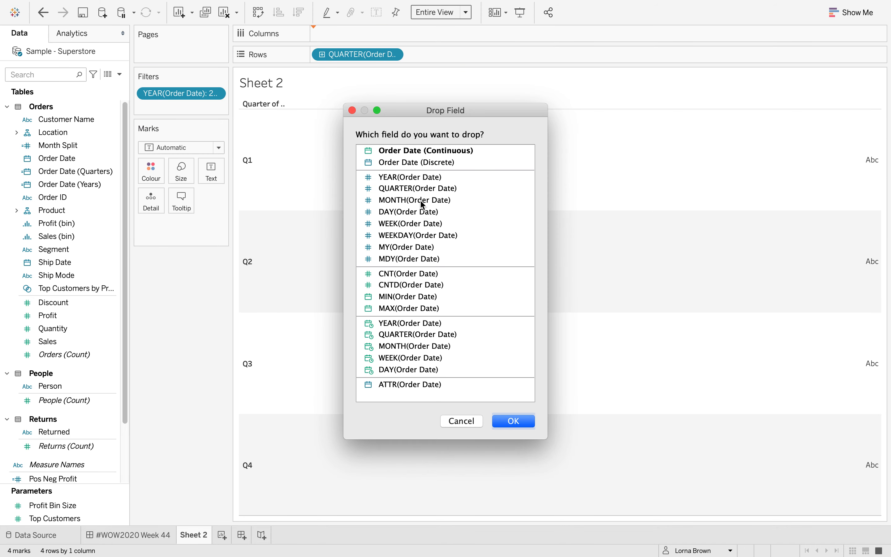
pyautogui.click(423, 201)
pyautogui.click(513, 421)
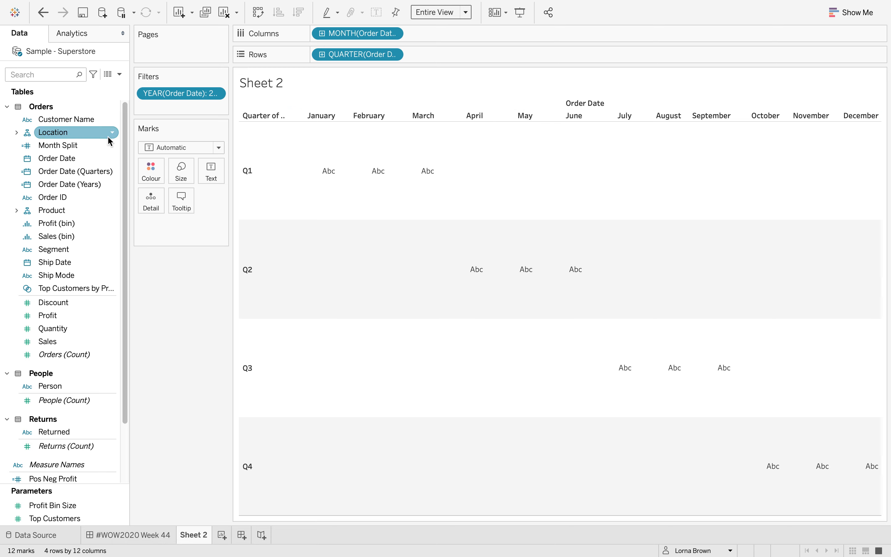
# - Open the Month Split calculated field and examine its DATEPART and modulo parts in an enlarged editor
pyautogui.rightClick(97, 145)
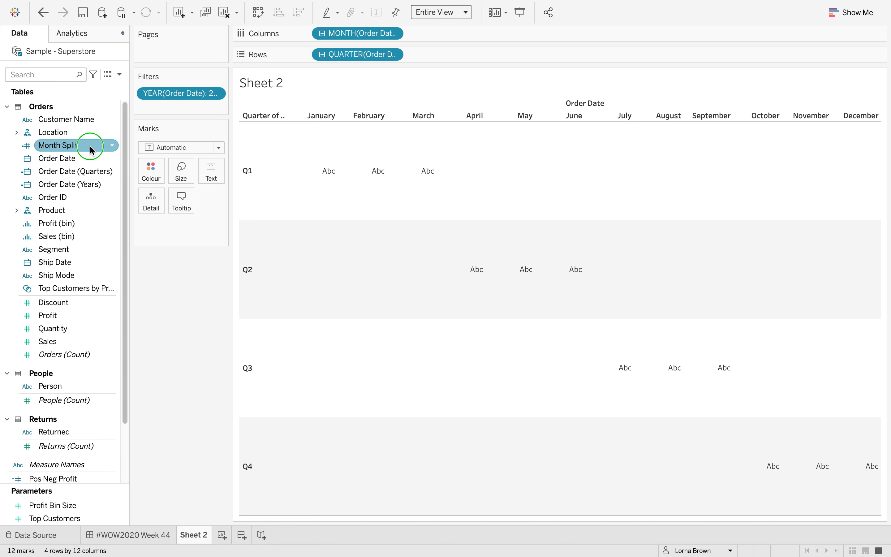
pyautogui.click(147, 219)
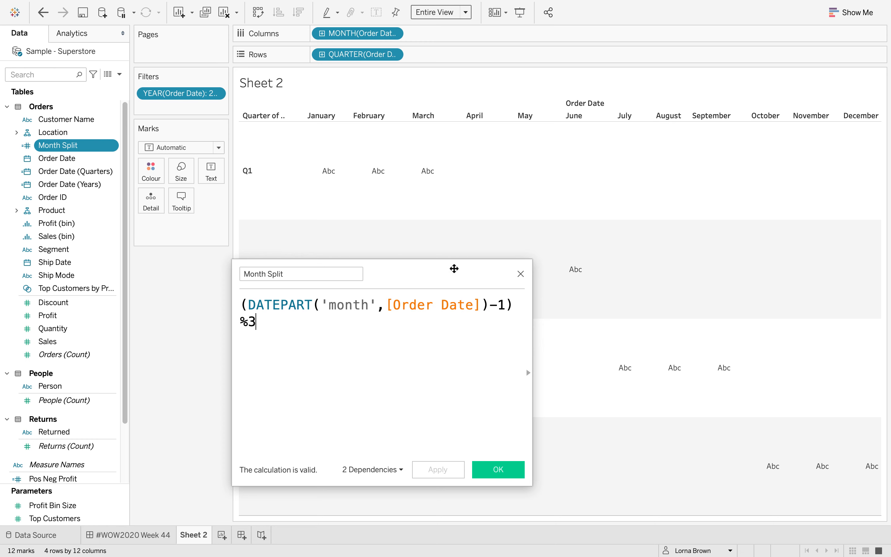
pyautogui.moveTo(454, 268); pyautogui.dragTo(430, 142)
pyautogui.moveTo(507, 205); pyautogui.dragTo(687, 207)
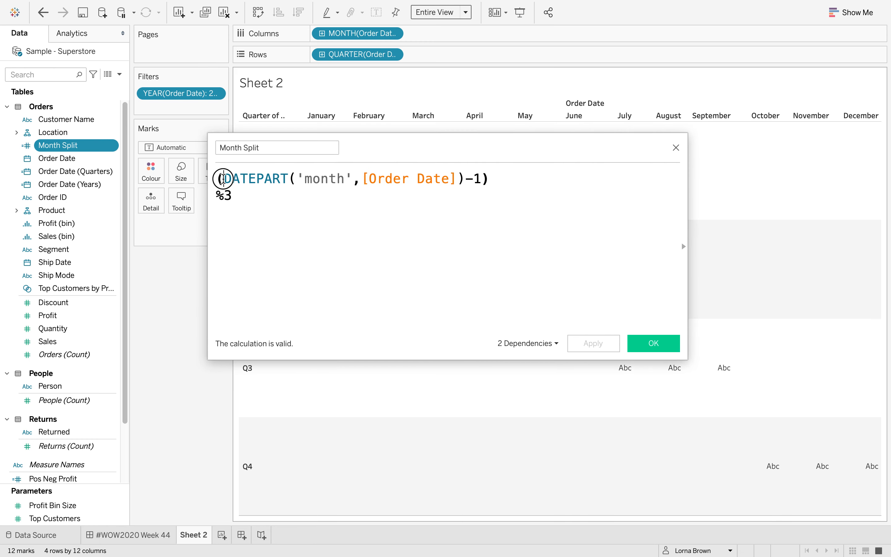
pyautogui.moveTo(224, 179); pyautogui.dragTo(288, 179)
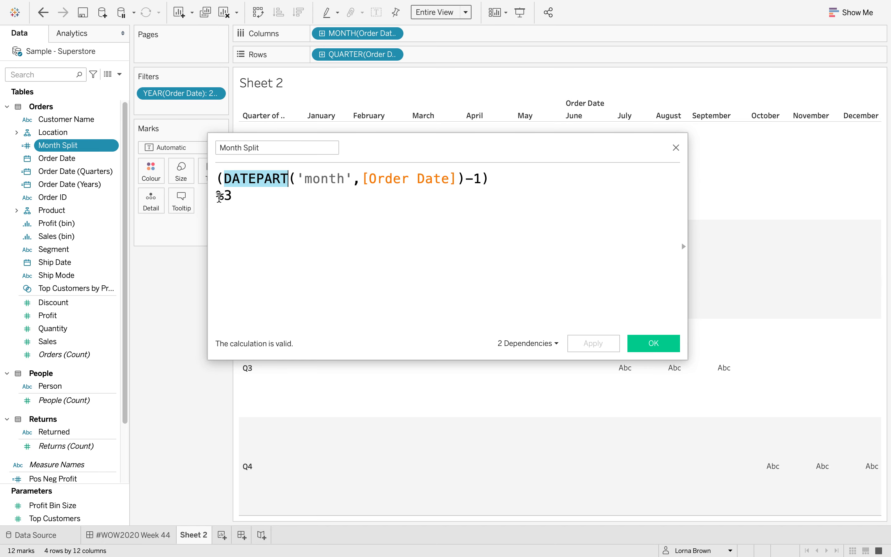
pyautogui.moveTo(219, 197); pyautogui.dragTo(227, 197)
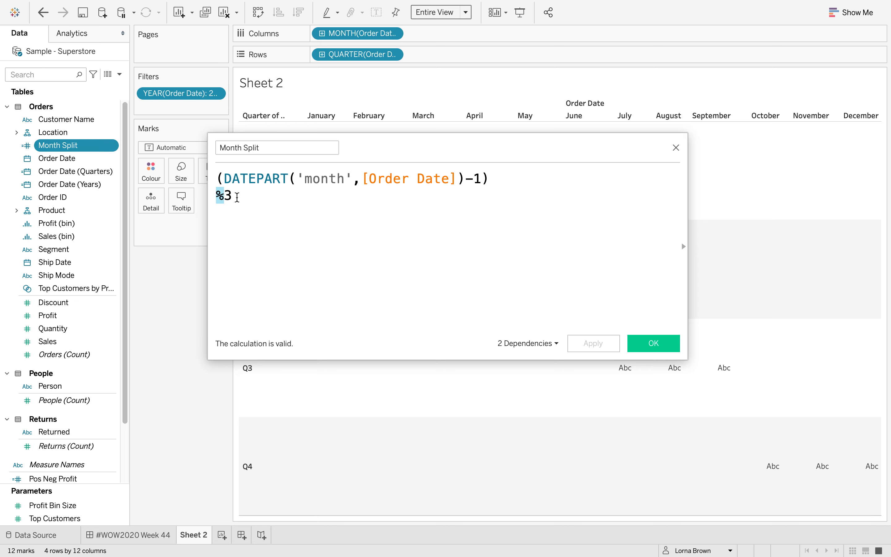
pyautogui.click(648, 347)
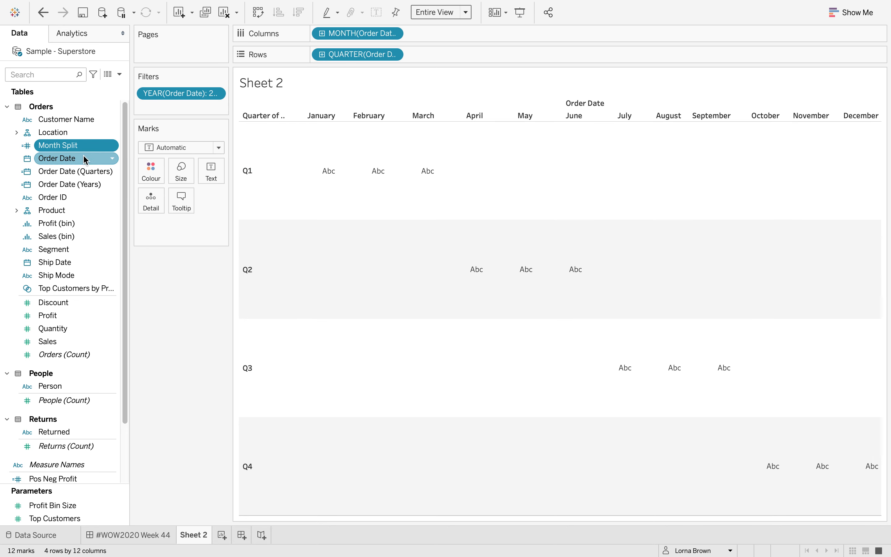
# - Add Month Split to the columns and move MONTH(Order Date) from the columns to Detail
pyautogui.moveTo(77, 145); pyautogui.dragTo(446, 35)
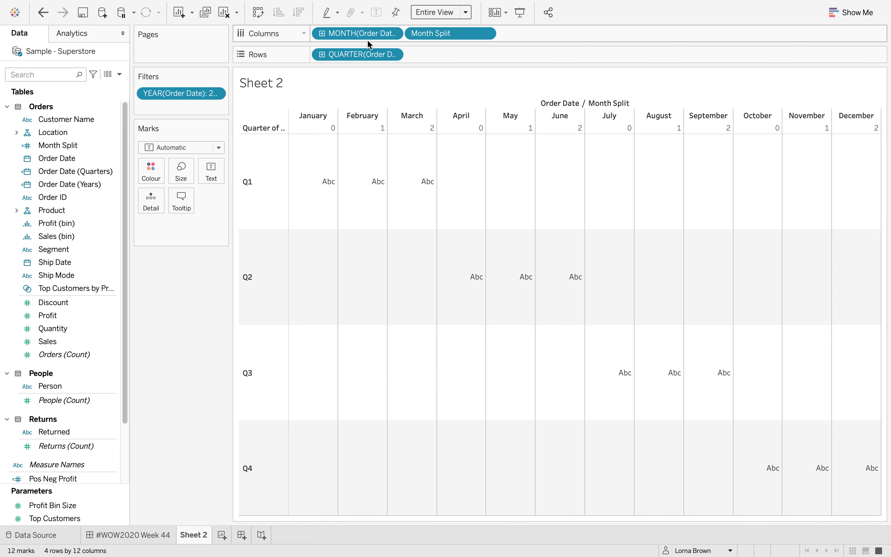
pyautogui.moveTo(368, 40); pyautogui.dragTo(149, 198)
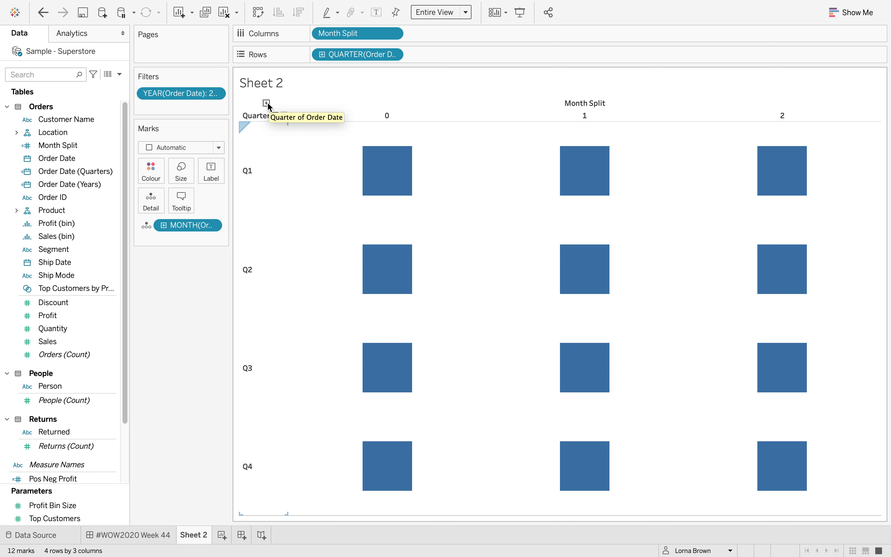
# - Create a custom date from Order Date with Quarters detail as a date value, named Order Date (Quarters)1
pyautogui.rightClick(87, 161)
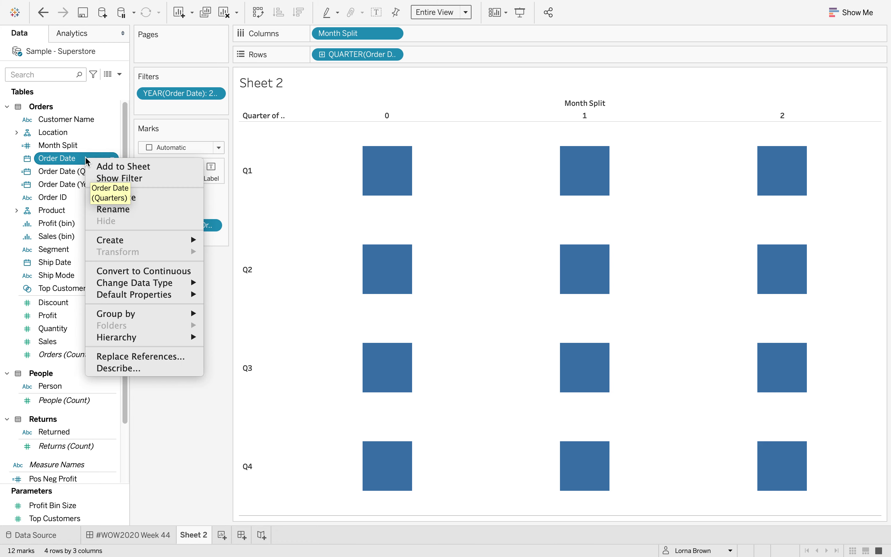
pyautogui.moveTo(166, 240)
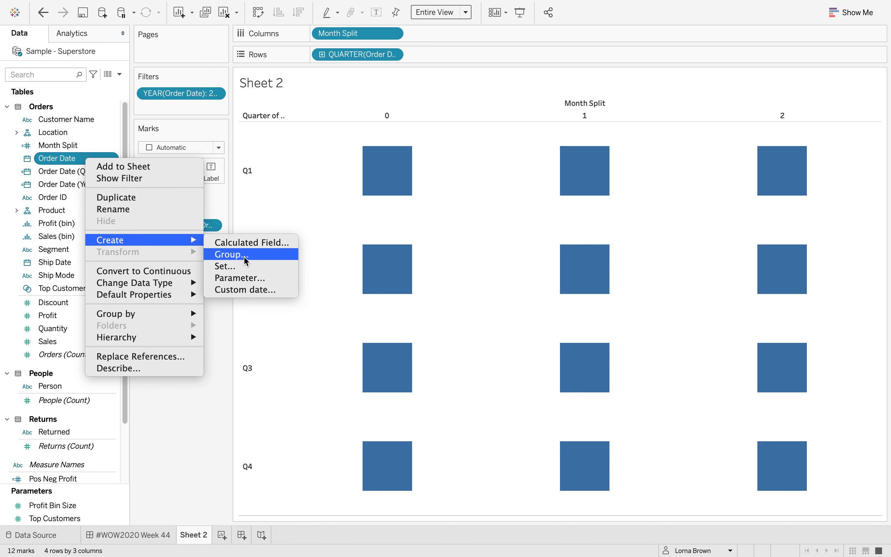
pyautogui.click(255, 289)
pyautogui.click(477, 267)
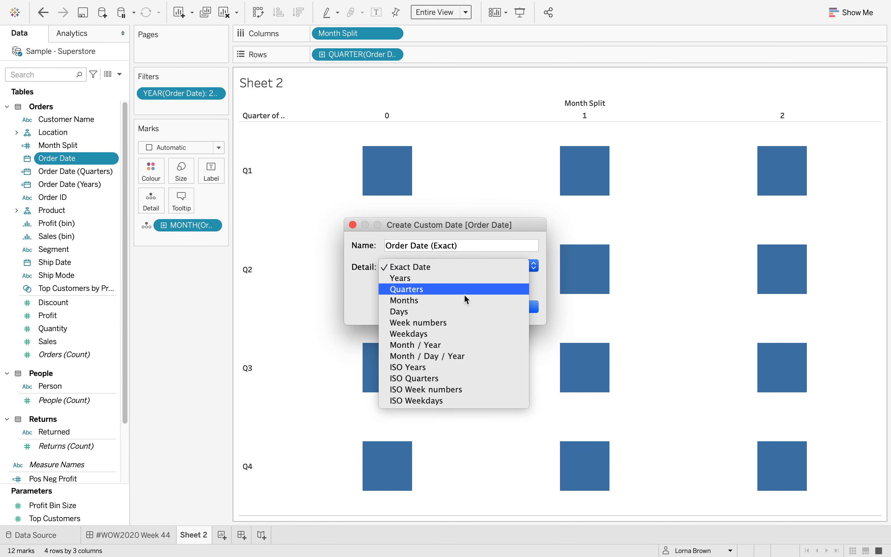
pyautogui.click(456, 289)
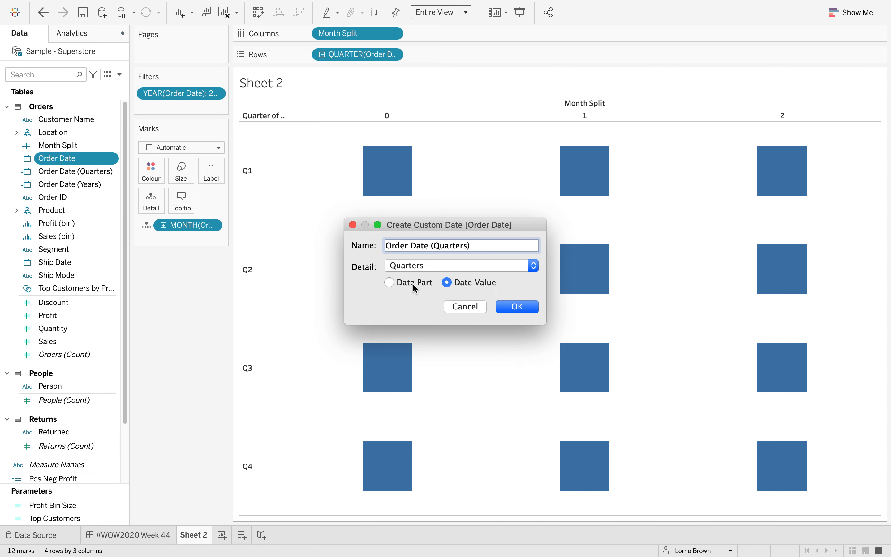
pyautogui.click(519, 306)
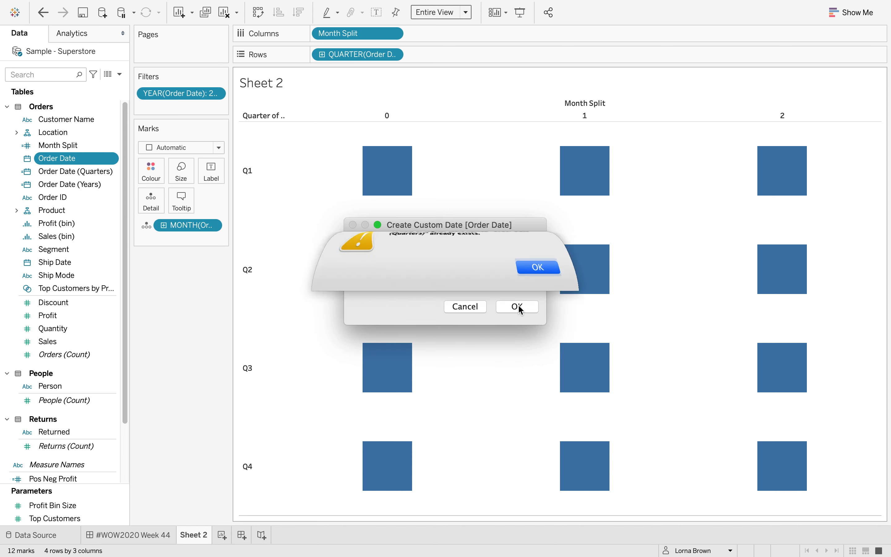
pyautogui.click(539, 295)
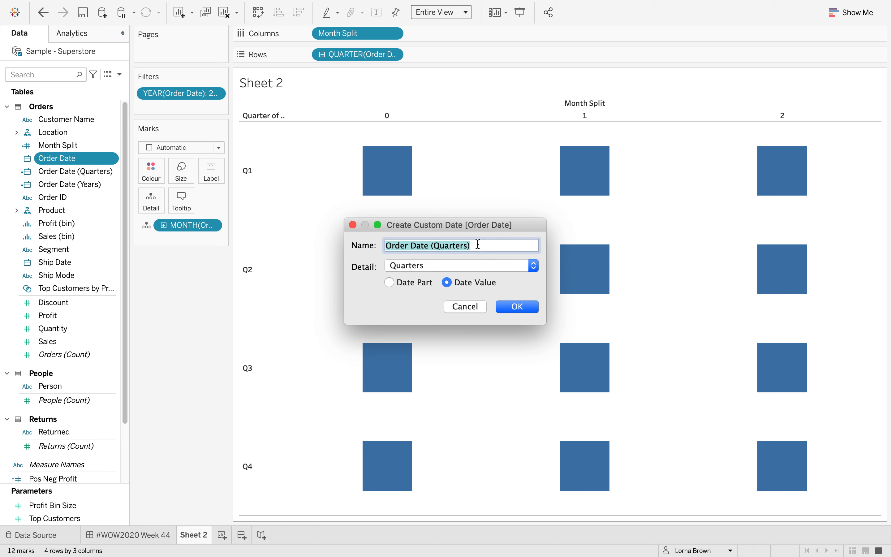
pyautogui.click(479, 245)
pyautogui.write('1')
pyautogui.click(506, 304)
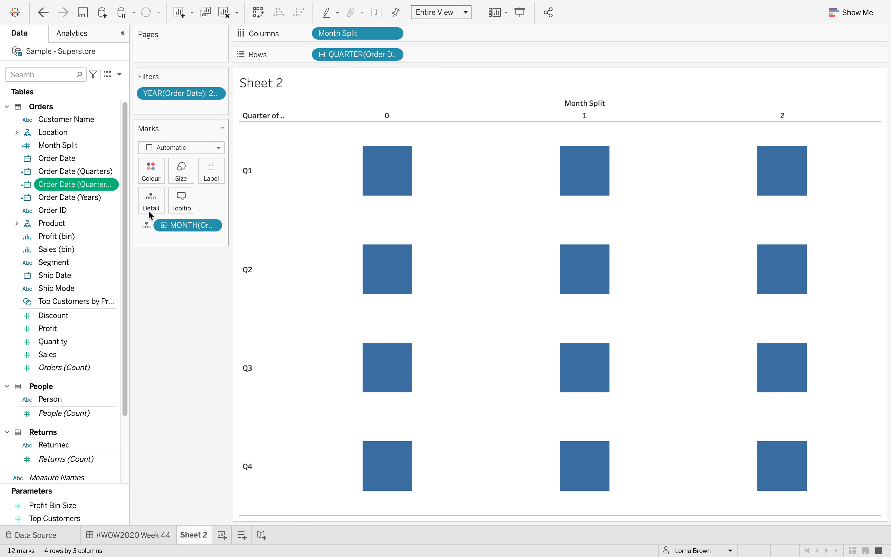
# - Convert Order Date (Quarters)1 to discrete and use it in place of QUARTER(Order Date) on the rows
pyautogui.rightClick(63, 184)
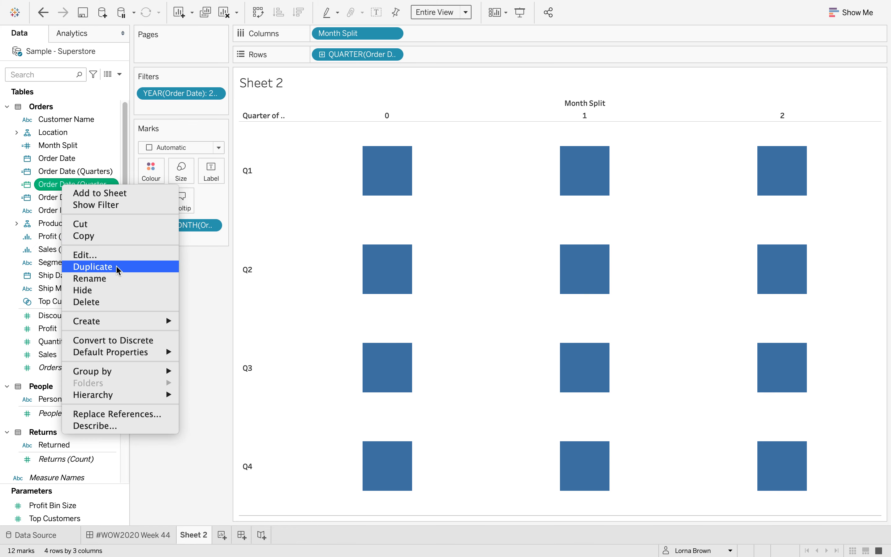
pyautogui.click(123, 341)
pyautogui.click(63, 186)
pyautogui.moveTo(63, 186); pyautogui.dragTo(169, 314)
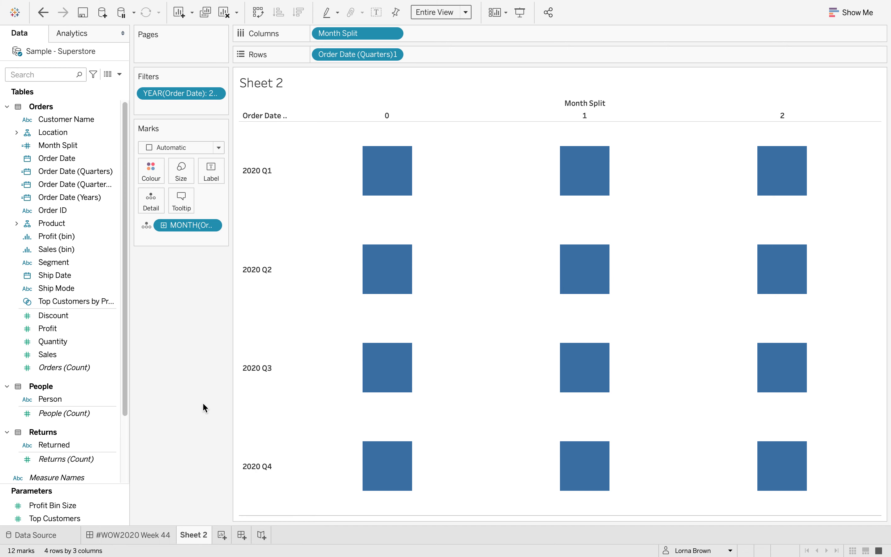
# - Replace Order Date (Quarters)1 on the rows with Order Date (Quarters) and adjust the data pane's width to fit the field names
pyautogui.moveTo(74, 171); pyautogui.dragTo(366, 50)
pyautogui.moveTo(132, 161); pyautogui.dragTo(173, 161)
pyautogui.moveTo(74, 171); pyautogui.dragTo(409, 54)
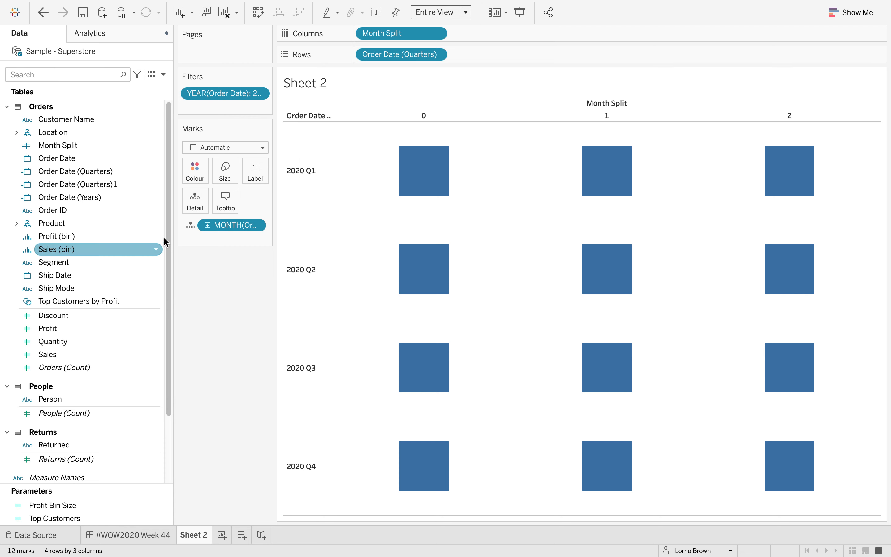
pyautogui.moveTo(174, 236); pyautogui.dragTo(135, 238)
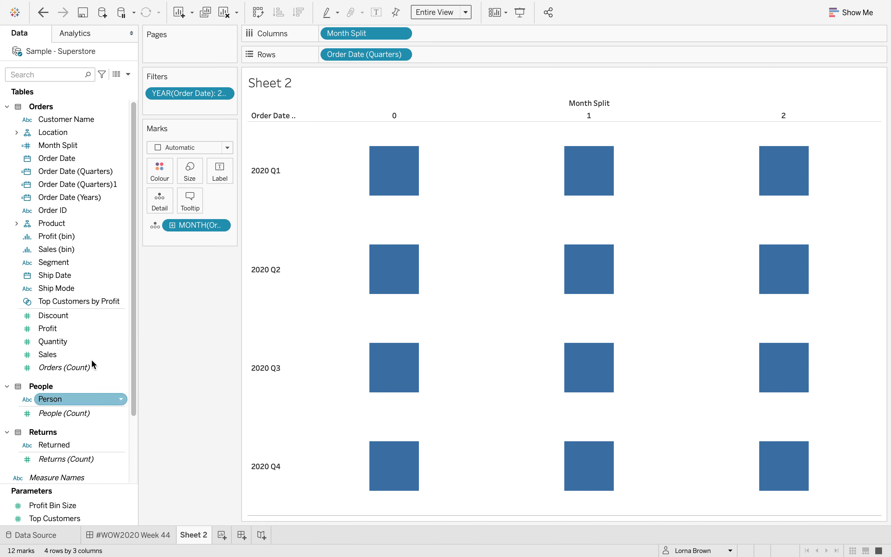
# - Add the discrete DAY(Order Date) to the columns after Month Split and show its missing values
pyautogui.click(83, 160)
pyautogui.moveTo(84, 163); pyautogui.dragTo(464, 32)
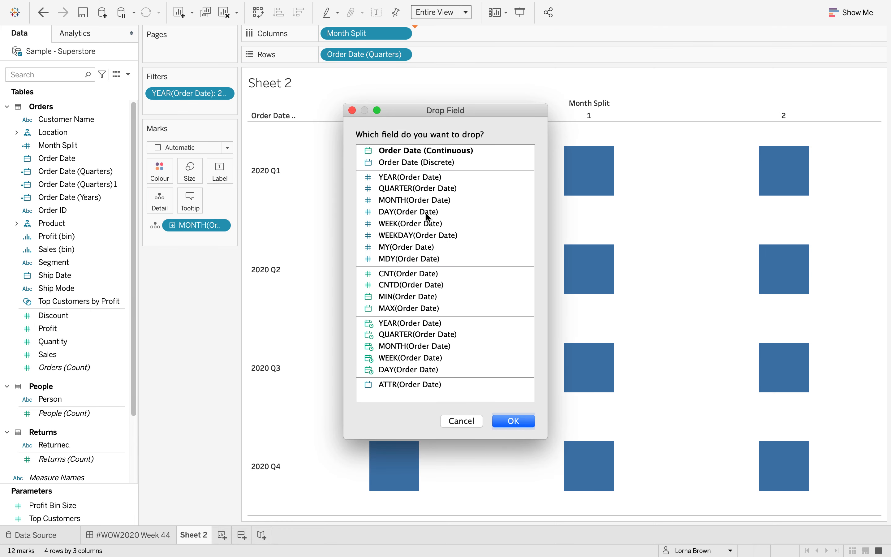
pyautogui.click(426, 213)
pyautogui.click(505, 422)
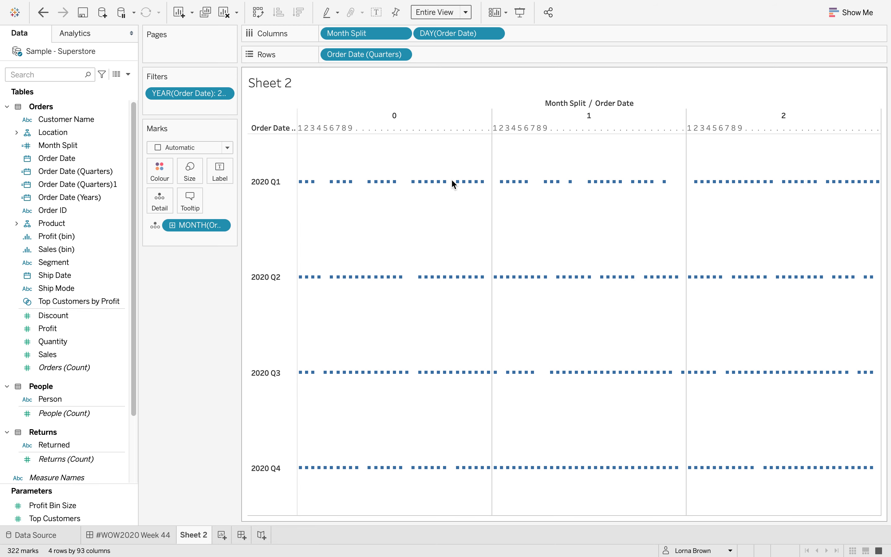
pyautogui.click(495, 33)
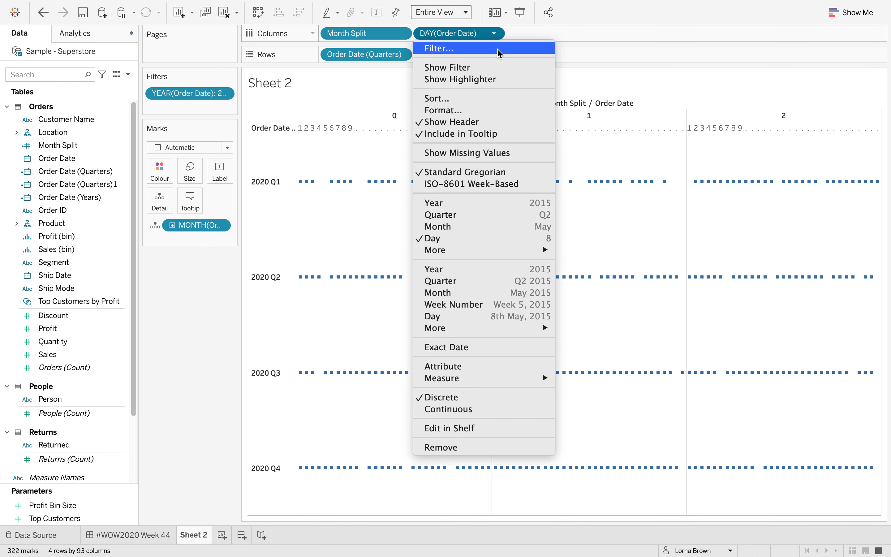
pyautogui.click(495, 152)
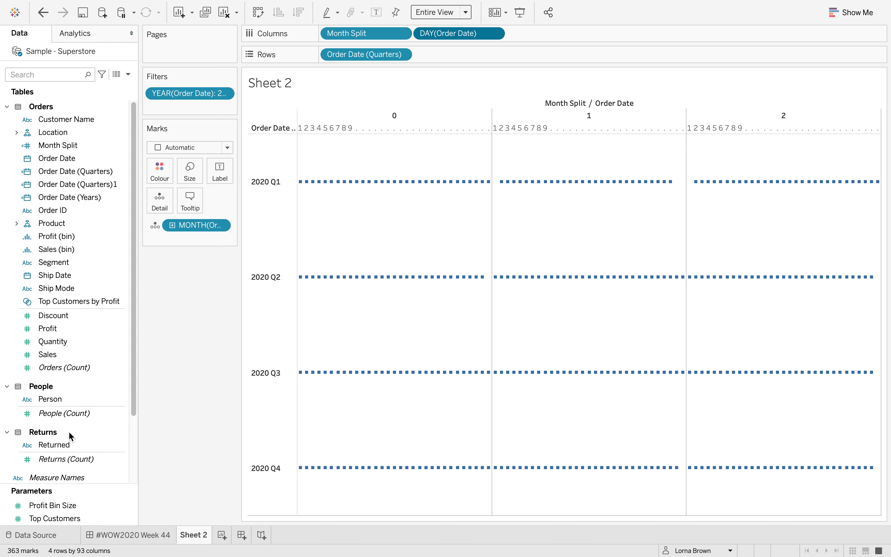
# - Add Profit to the rows after Order Date (Quarters)
pyautogui.scroll(-5, 70, 436)
pyautogui.scroll(3, 68, 354)
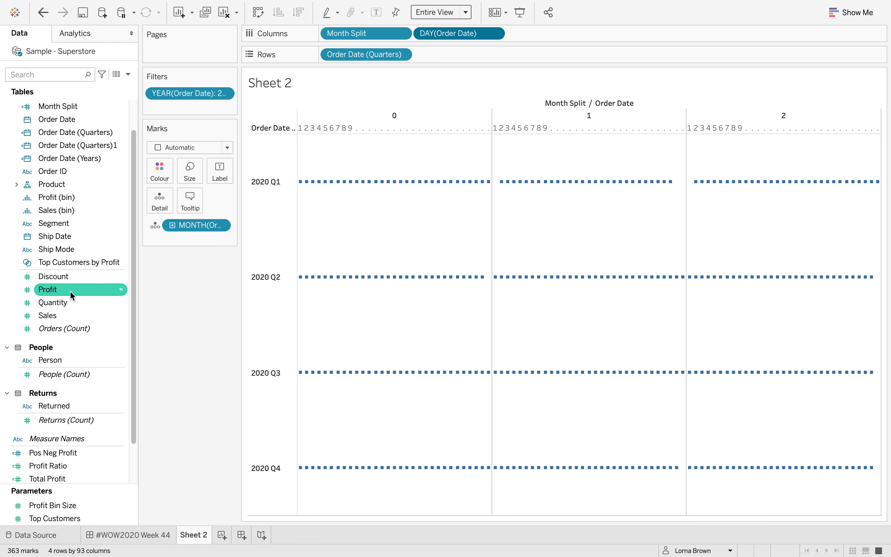
pyautogui.moveTo(70, 293); pyautogui.dragTo(444, 56)
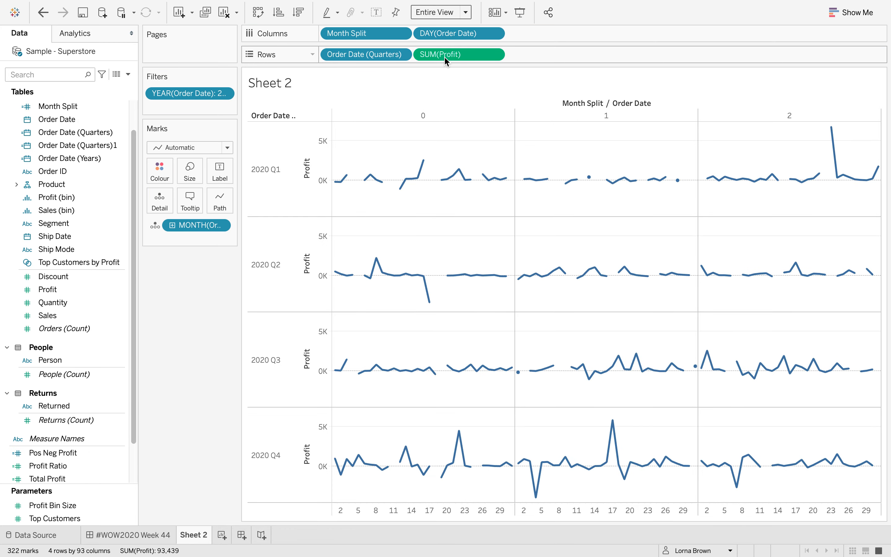
# - Apply a Running Total quick table calculation to SUM(Profit) on the rows
pyautogui.moveTo(341, 187)
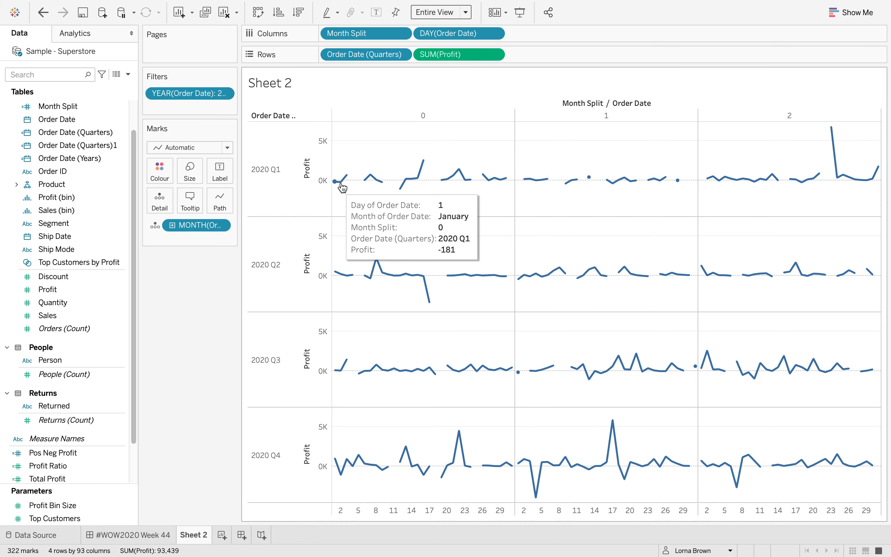
pyautogui.moveTo(372, 177)
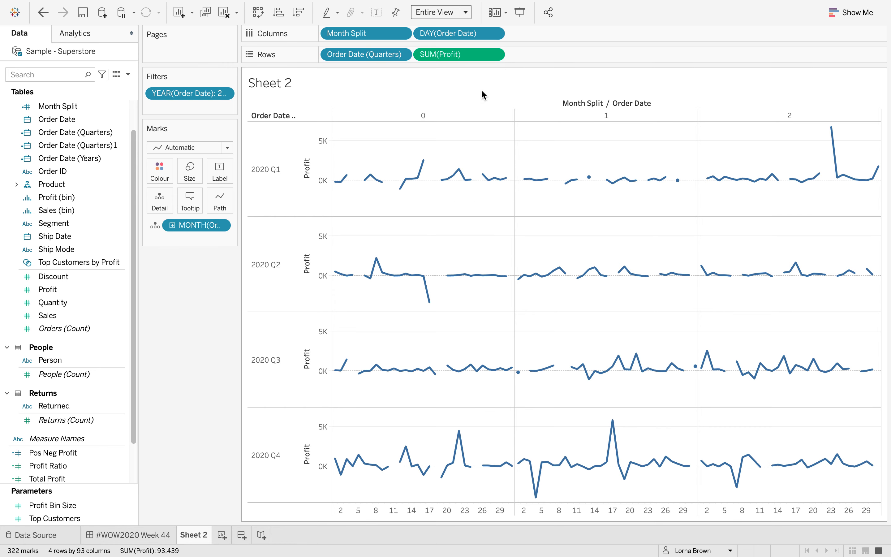
pyautogui.click(494, 55)
pyautogui.moveTo(503, 260)
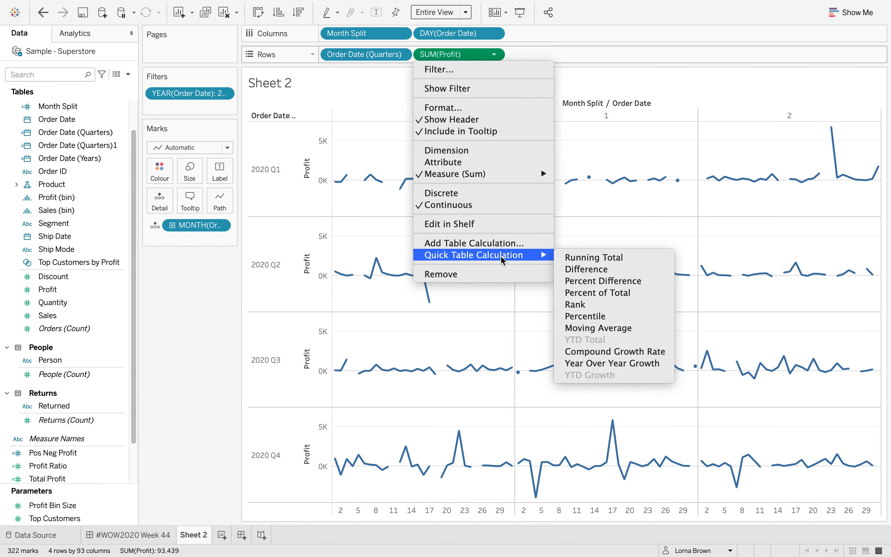
pyautogui.click(614, 257)
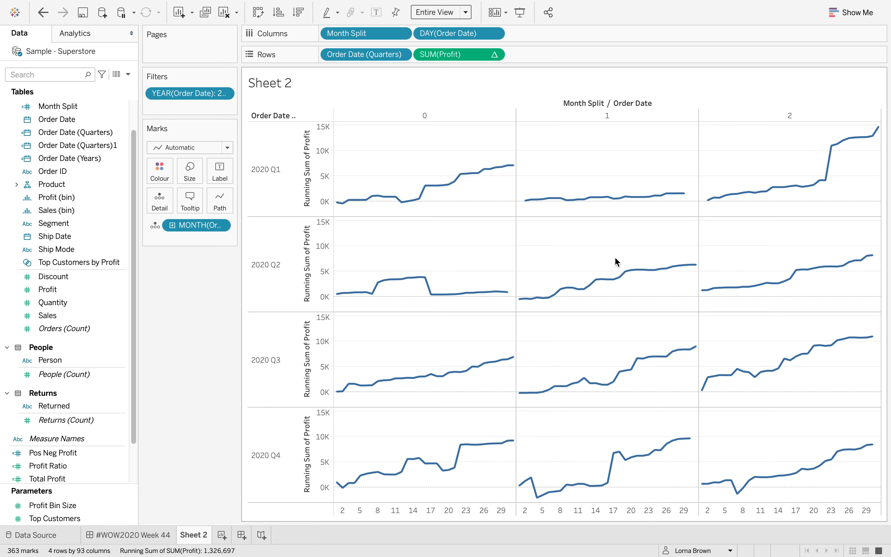
# - Change the mark type to Gantt Bar and size the marks by Profit
pyautogui.click(206, 147)
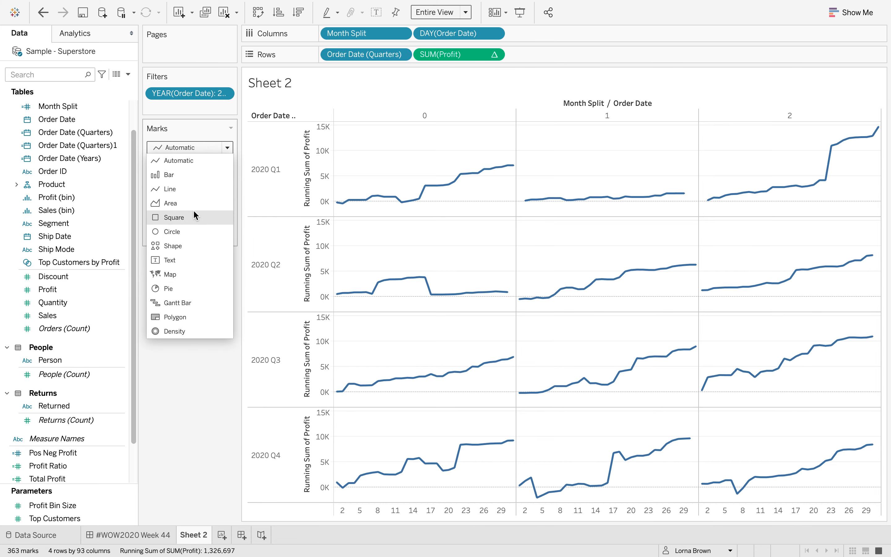
pyautogui.click(187, 302)
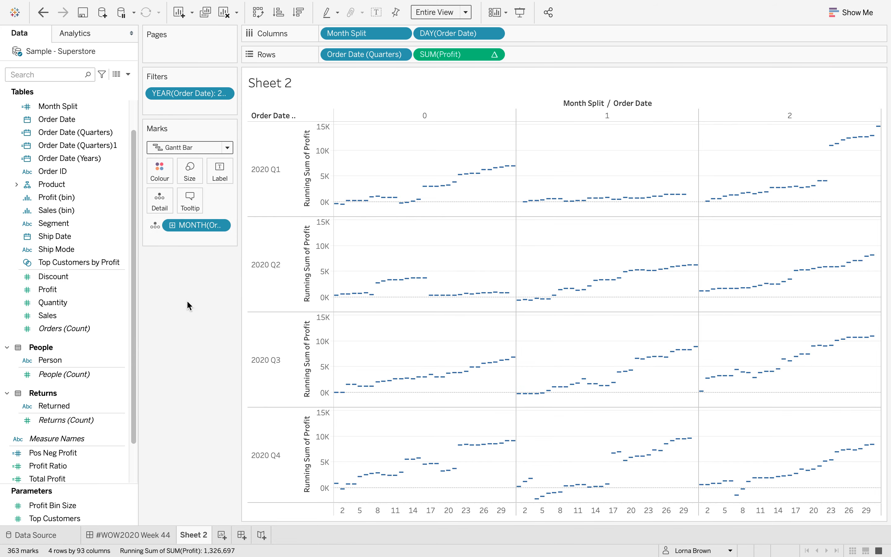
pyautogui.moveTo(335, 205)
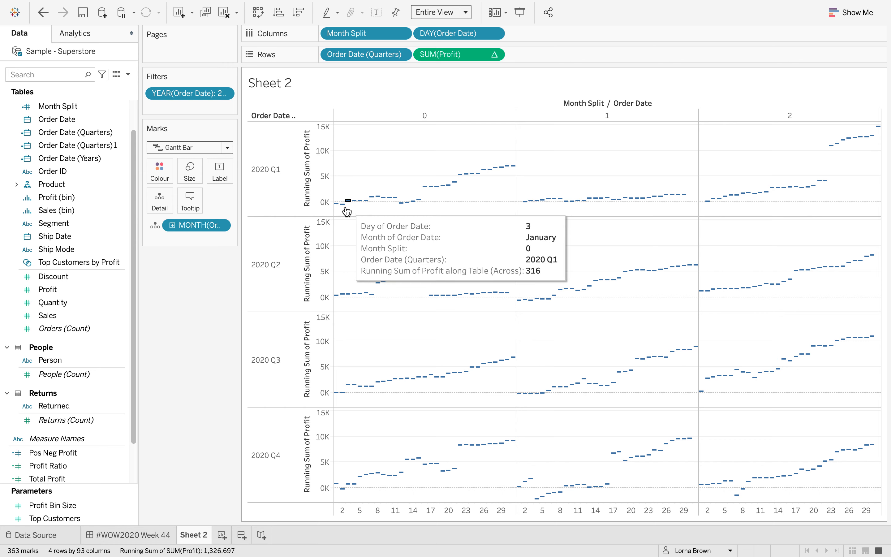
pyautogui.moveTo(506, 176)
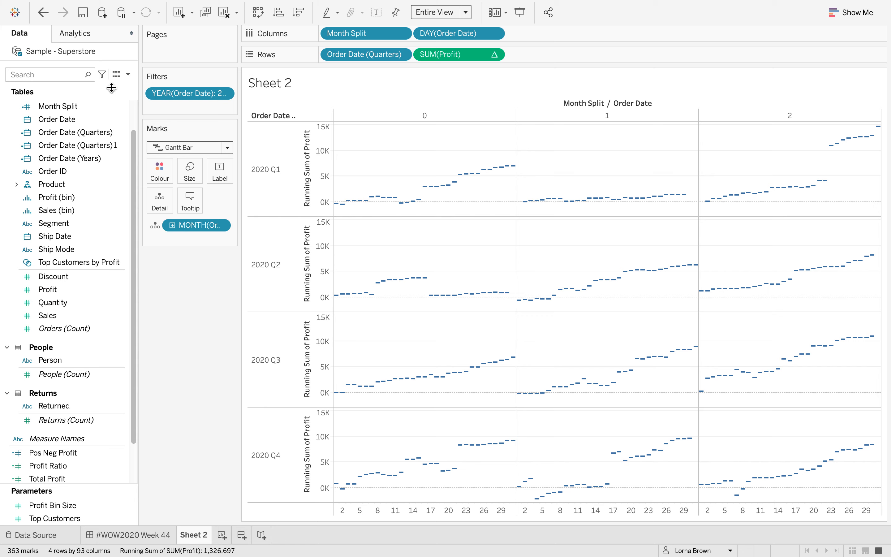
pyautogui.scroll(-2, 65, 339)
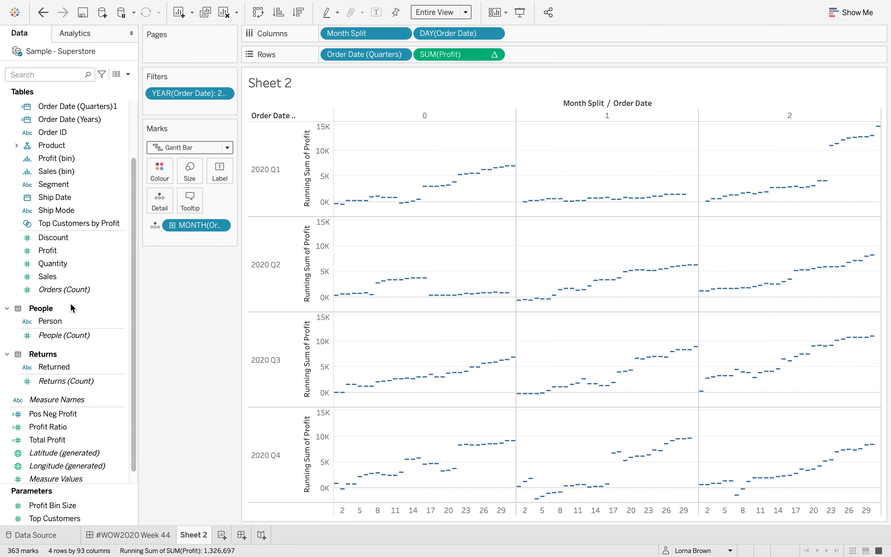
pyautogui.moveTo(60, 249); pyautogui.dragTo(183, 172)
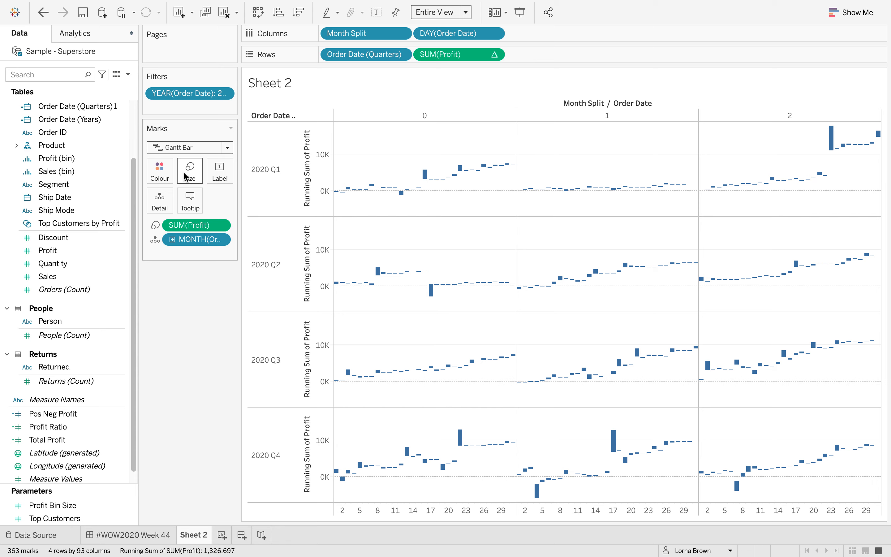
# - Edit the Profit field that sizes the marks so its formula reads -SUM([Profit])
pyautogui.doubleClick(170, 225)
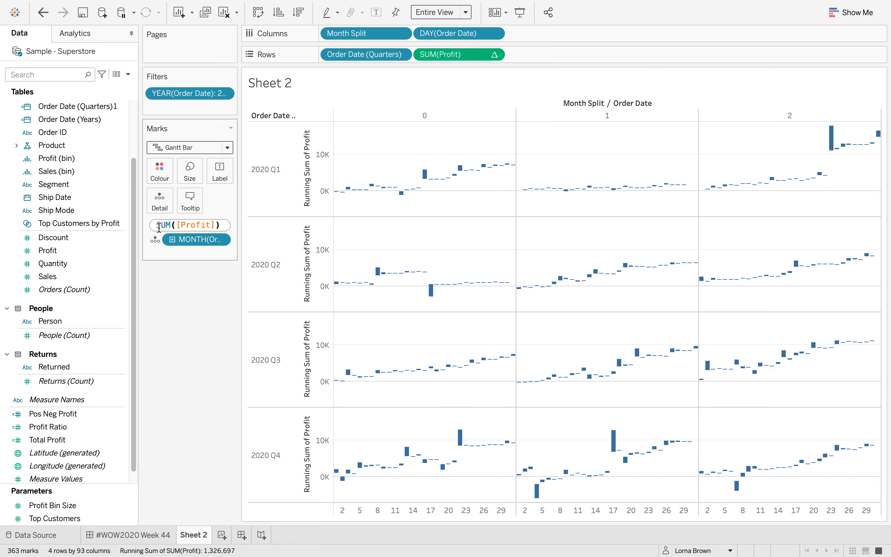
pyautogui.click(156, 225)
pyautogui.write('-')
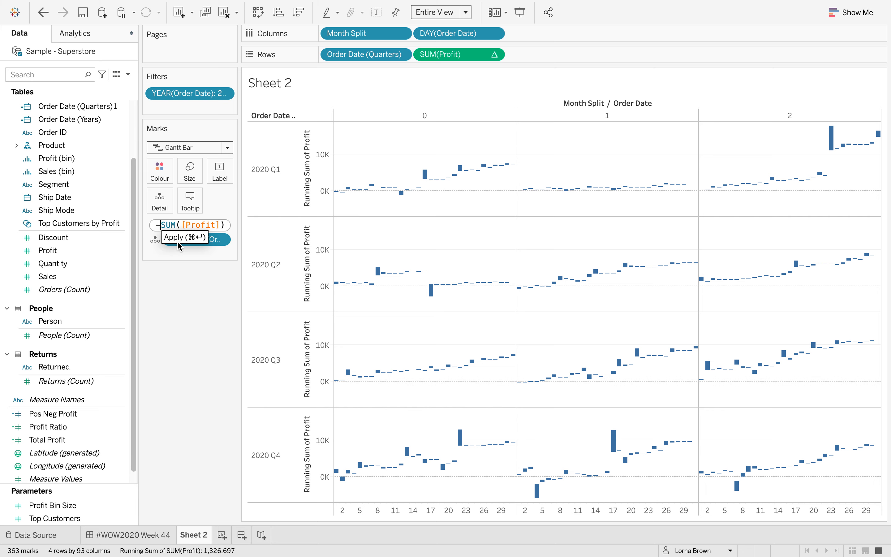
pyautogui.press('Return')
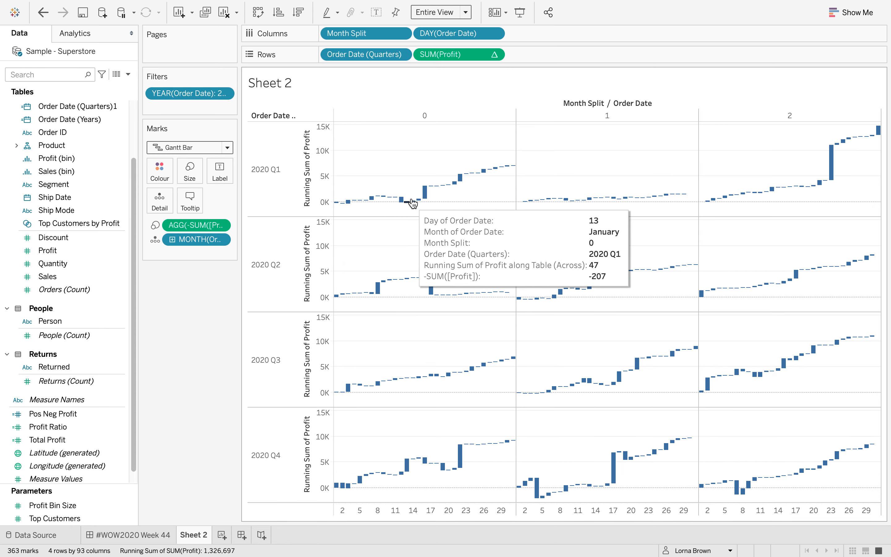
# - Create a calculated field named Sign Profit with the formula SIGN(SUM([Profit]))
pyautogui.click(128, 74)
pyautogui.click(125, 86)
pyautogui.write('Sign Profit')
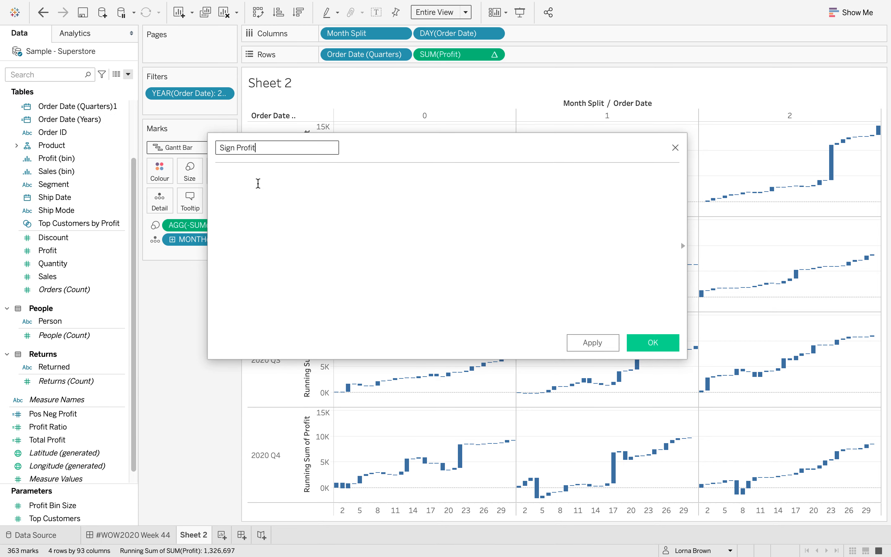
pyautogui.click(258, 183)
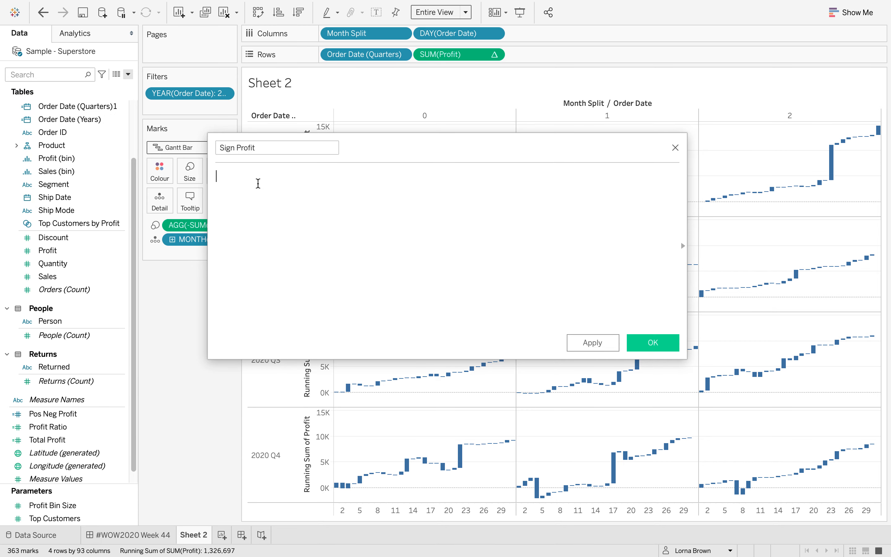
pyautogui.write('SIGN(')
pyautogui.write('sum')
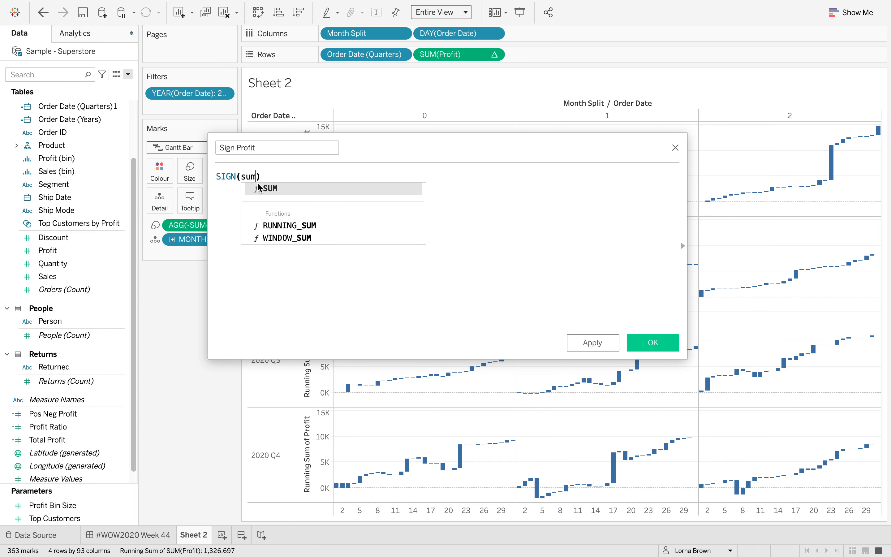
pyautogui.press('Return')
pyautogui.write('p')
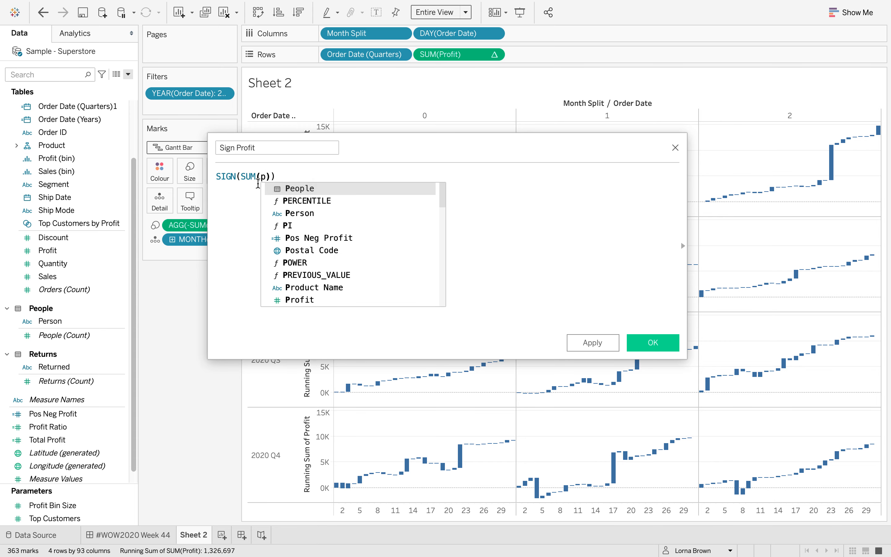
pyautogui.write('o')
pyautogui.press('BackSpace')
pyautogui.write('ro')
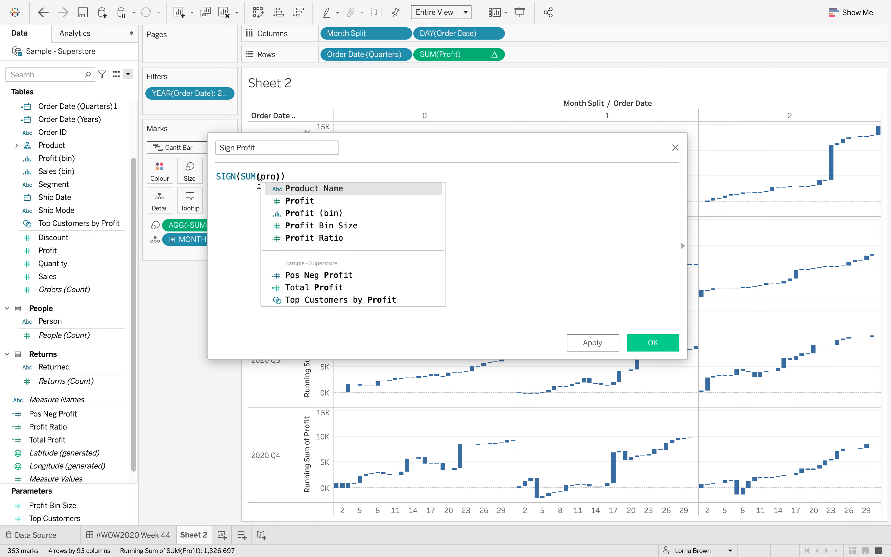
pyautogui.click(299, 201)
pyautogui.click(653, 342)
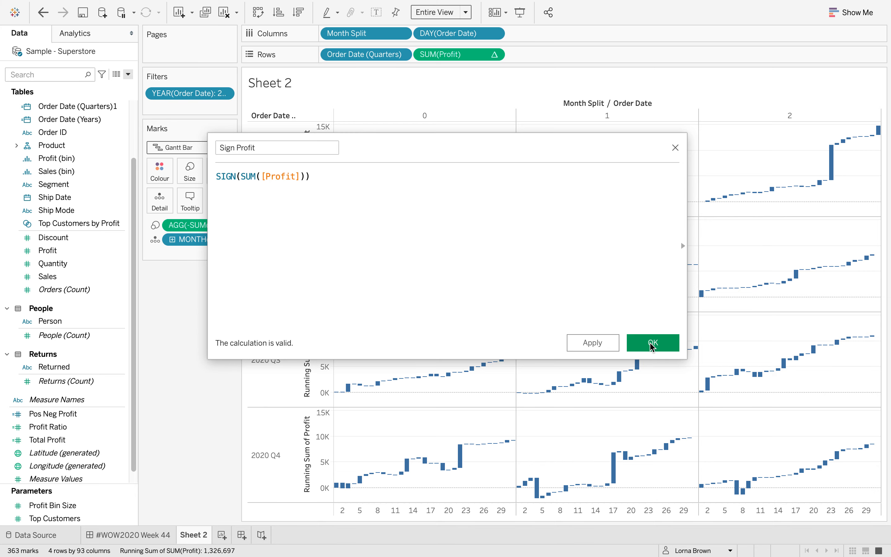
# - Colour the marks by Sign Profit and convert that field to discrete
pyautogui.moveTo(110, 439); pyautogui.dragTo(160, 169)
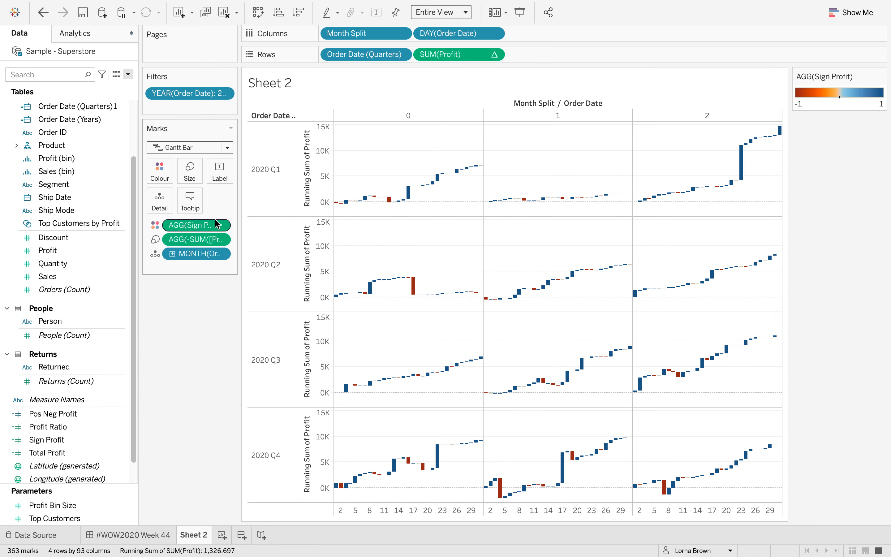
pyautogui.rightClick(197, 228)
pyautogui.click(254, 300)
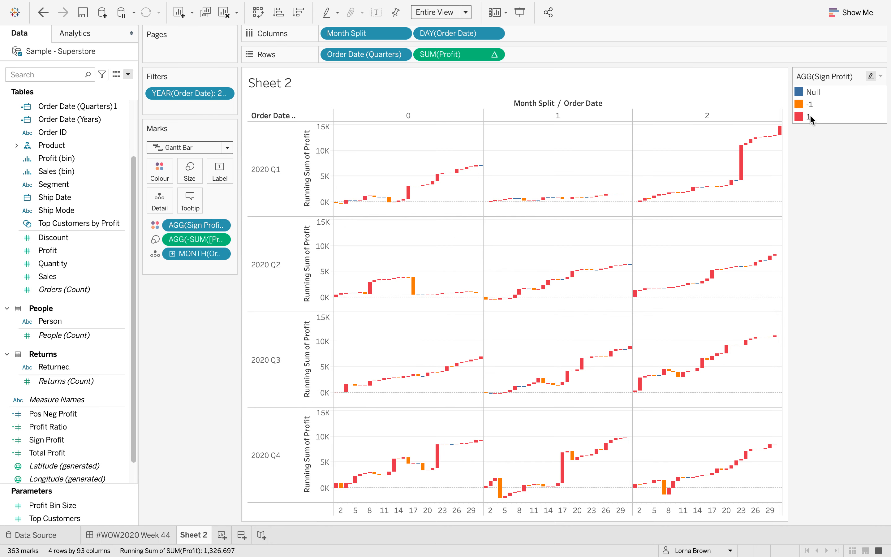
# - Assign the Sign Profit colours: blue for 1, red for -1 and grey for Null
pyautogui.doubleClick(804, 118)
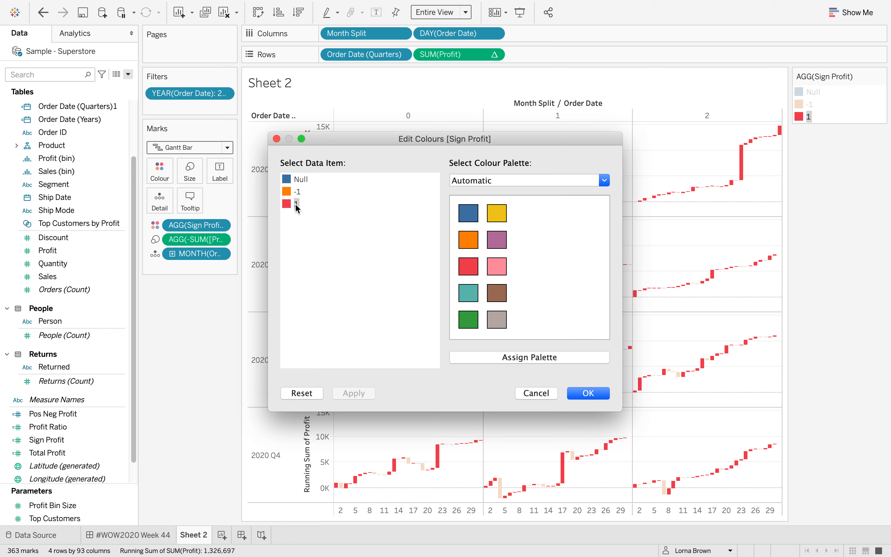
pyautogui.click(468, 213)
pyautogui.click(289, 192)
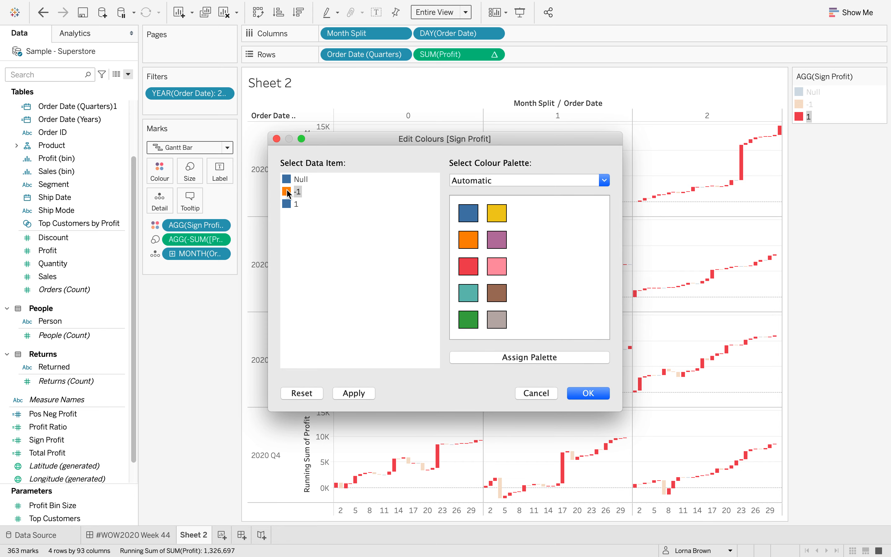
pyautogui.click(469, 266)
pyautogui.click(301, 180)
pyautogui.click(496, 319)
pyautogui.click(579, 389)
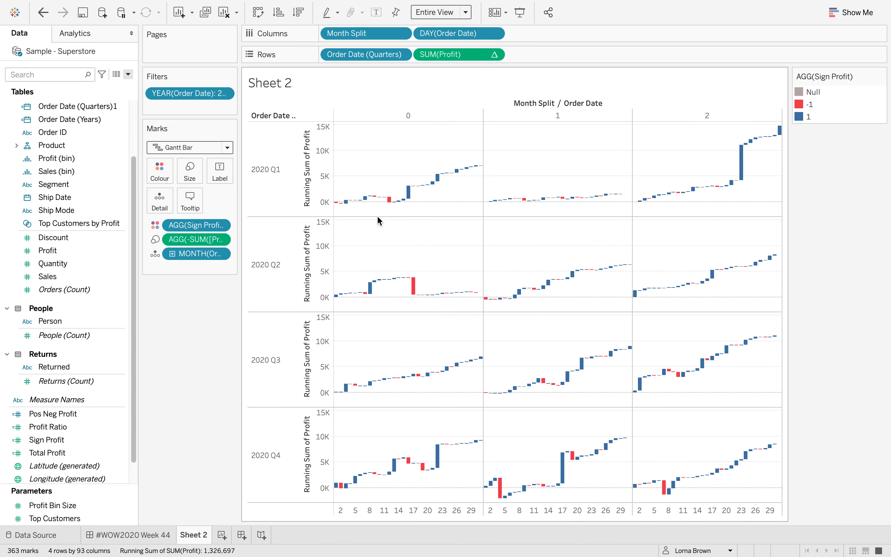
# - Try showing row grand totals in the chart and undo the change
pyautogui.moveTo(484, 176)
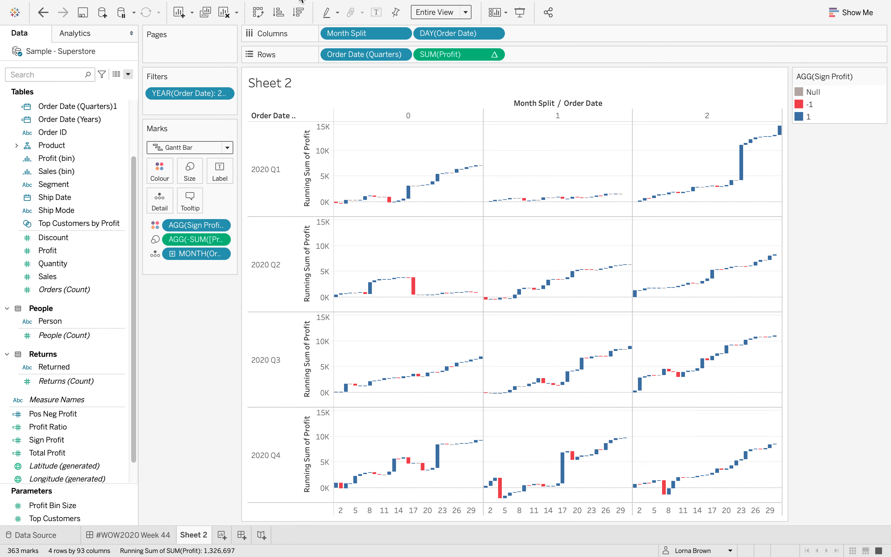
pyautogui.click(292, 6)
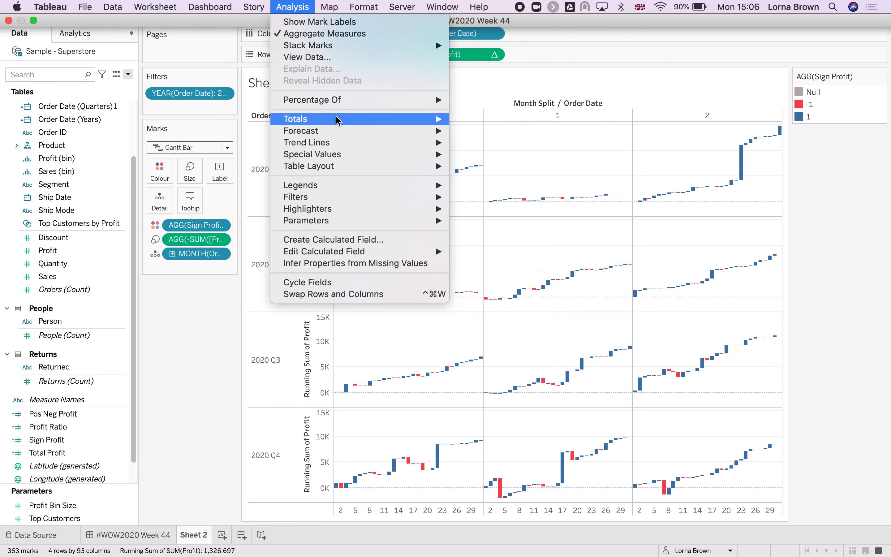
pyautogui.moveTo(336, 119)
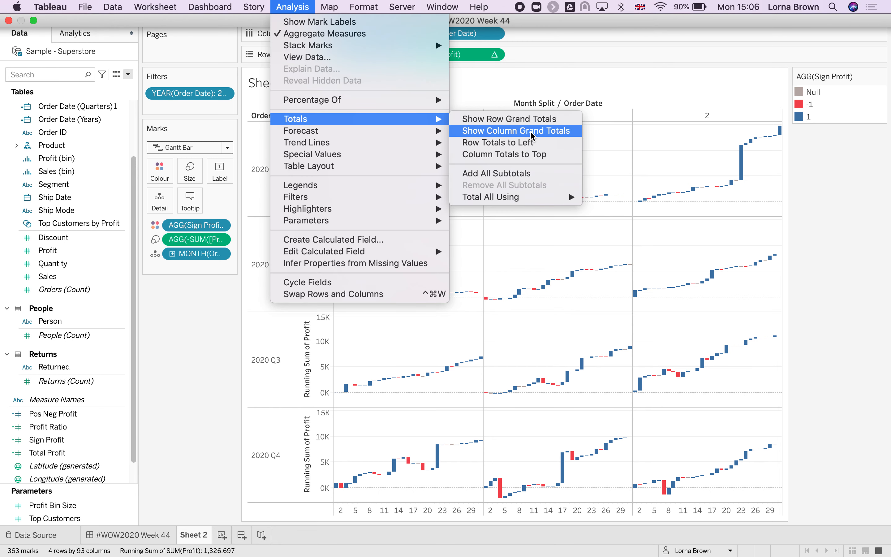
pyautogui.click(521, 119)
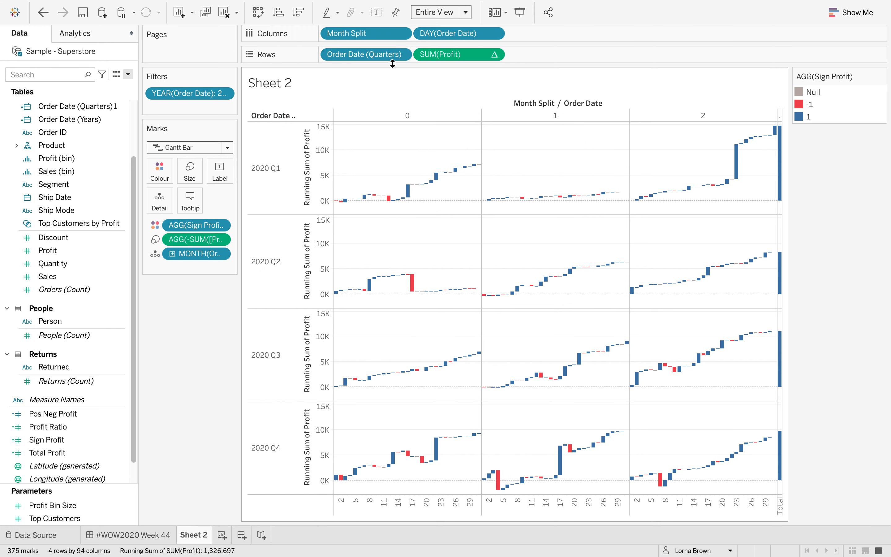
pyautogui.hotkey('ctrl', 'z')
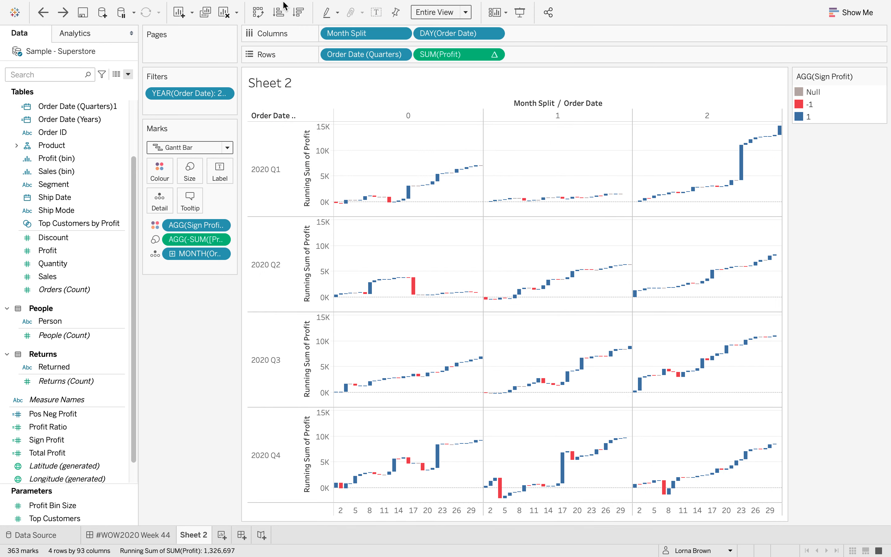
# - Add all subtotals so each month's waterfall ends with a total bar
pyautogui.click(291, 7)
pyautogui.moveTo(330, 118)
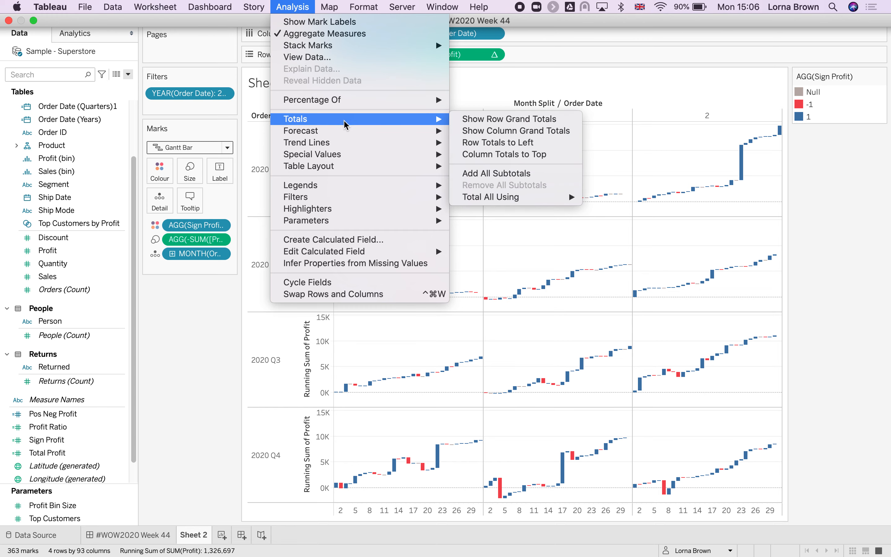
pyautogui.click(501, 174)
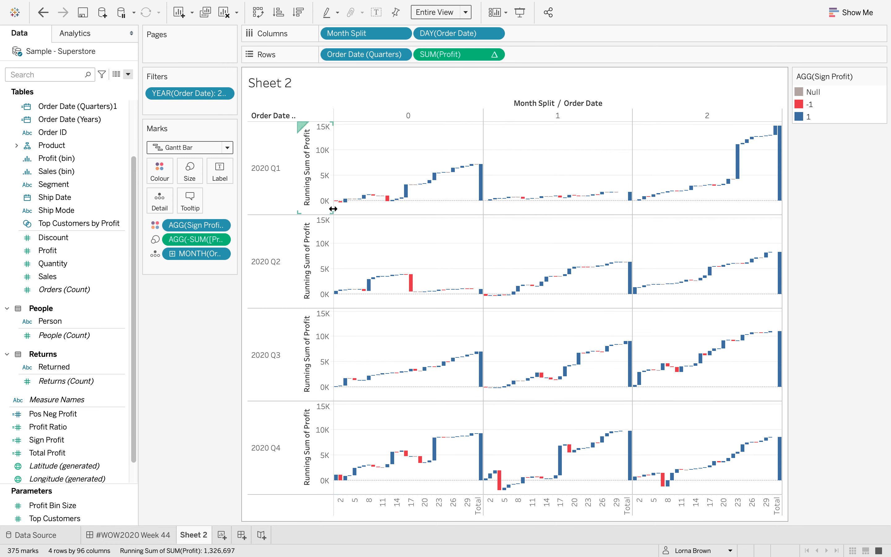
# - Hide the headers of DAY(Order Date) on the columns and SUM(Profit) on the rows
pyautogui.rightClick(452, 34)
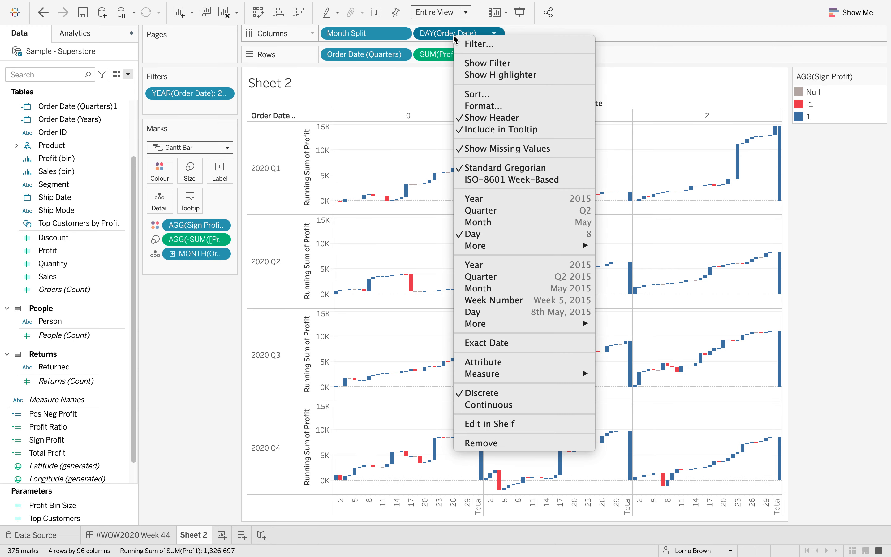
pyautogui.click(492, 118)
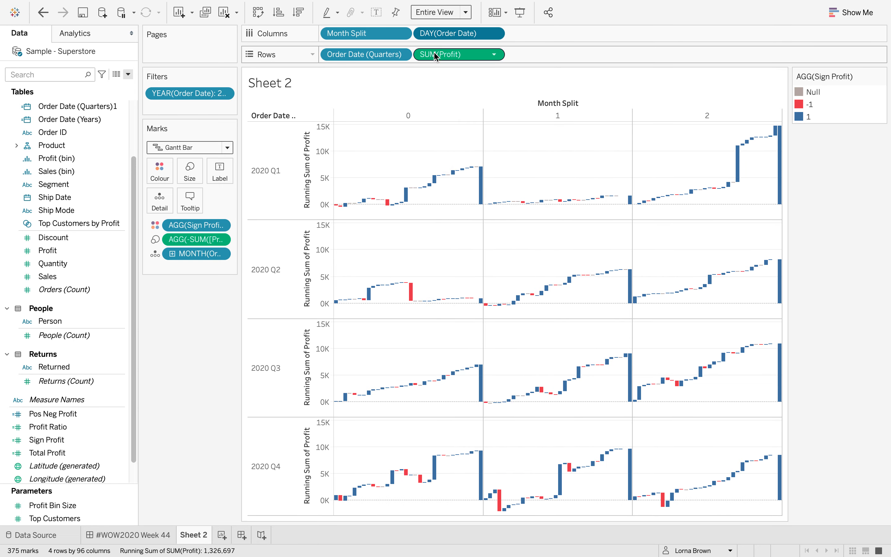
pyautogui.rightClick(435, 54)
pyautogui.click(471, 115)
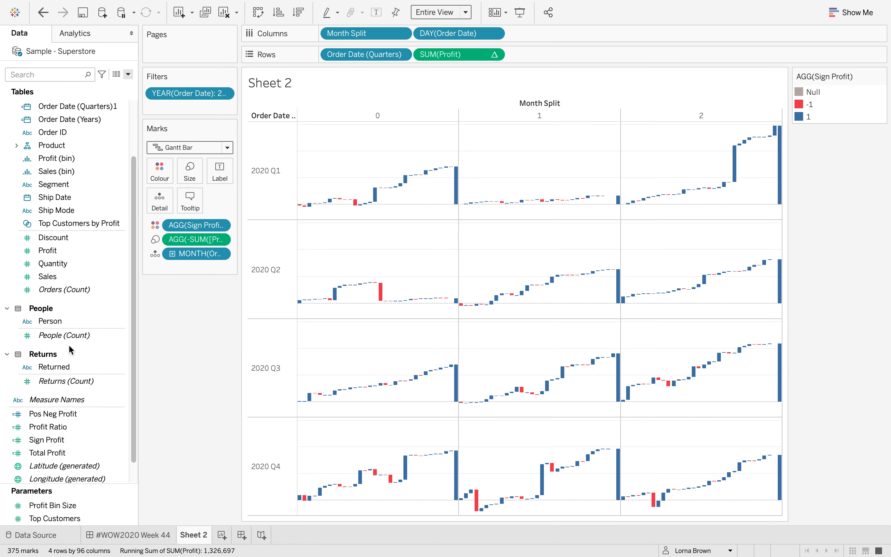
# - Add Profit to the waterfall's tooltip and exclude the negative SUM([Profit]) size measure from it
pyautogui.moveTo(63, 254); pyautogui.dragTo(190, 201)
pyautogui.rightClick(200, 244)
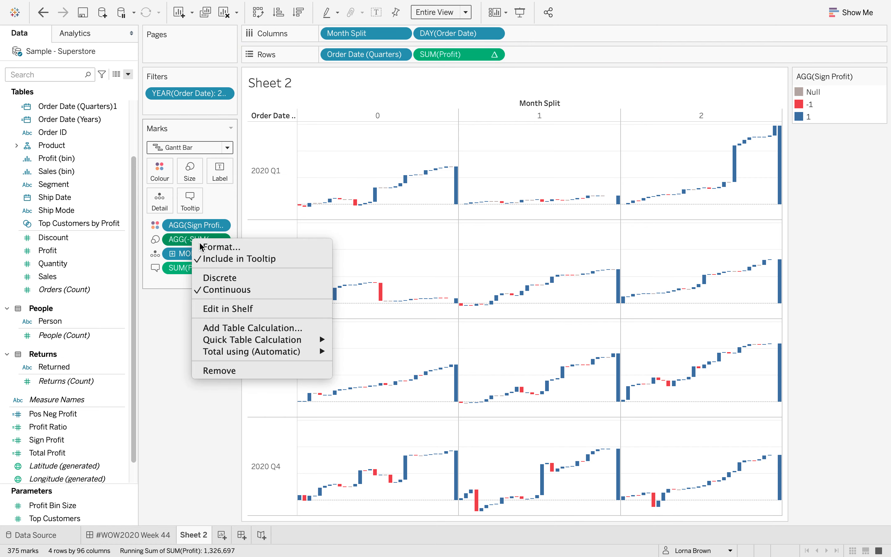
pyautogui.click(225, 258)
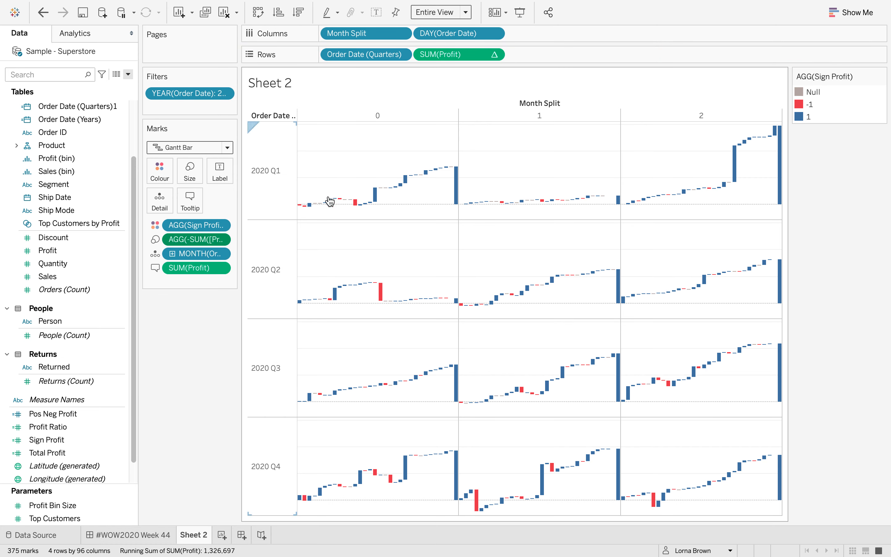
pyautogui.moveTo(373, 203)
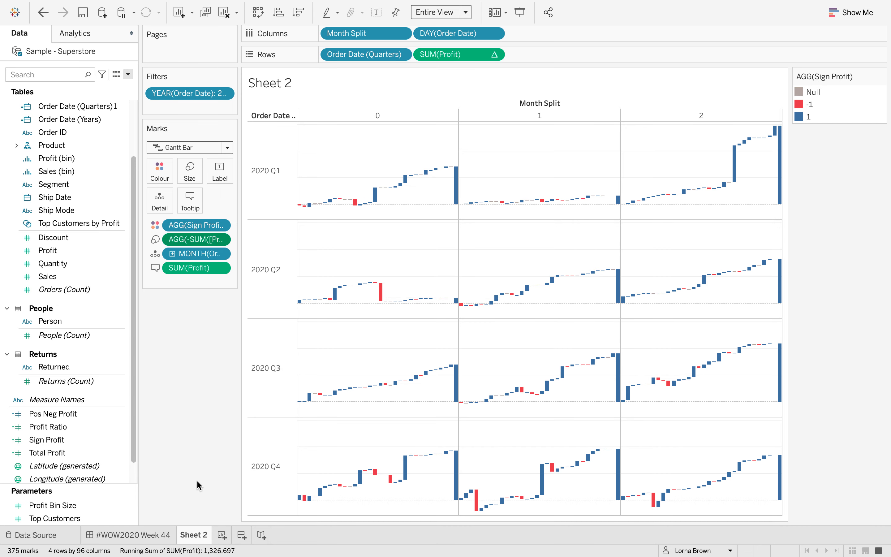
# - Check the January total bar on the #WOW2020 Week 44 dashboard, and add AVG(1) to Sheet 2's rows as a line
pyautogui.click(146, 535)
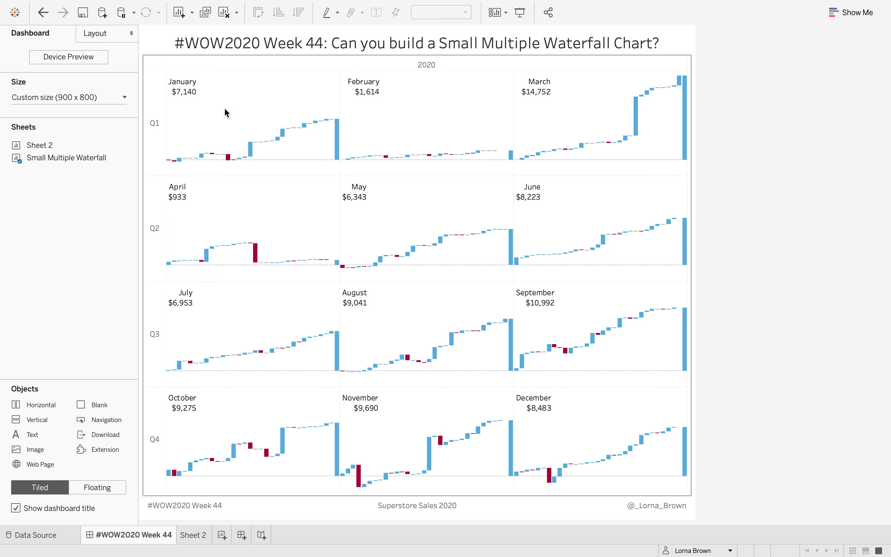
pyautogui.moveTo(338, 134)
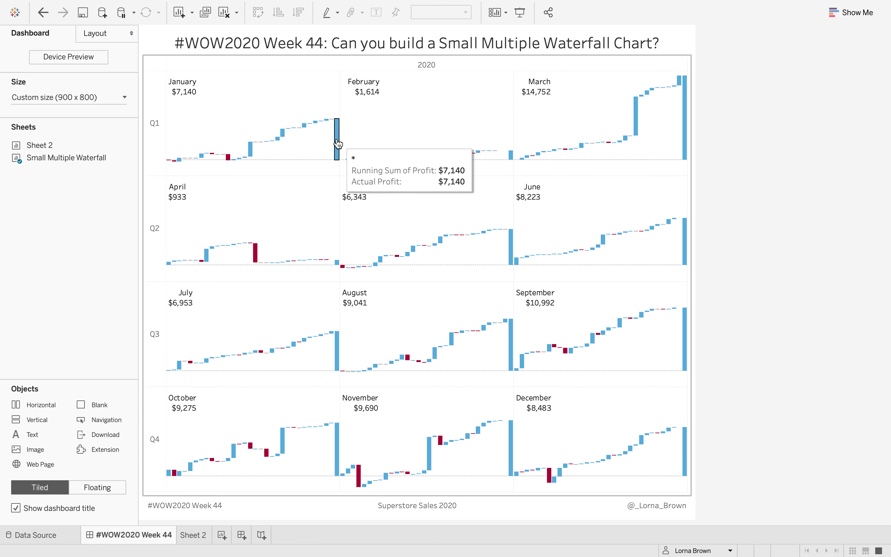
pyautogui.click(192, 535)
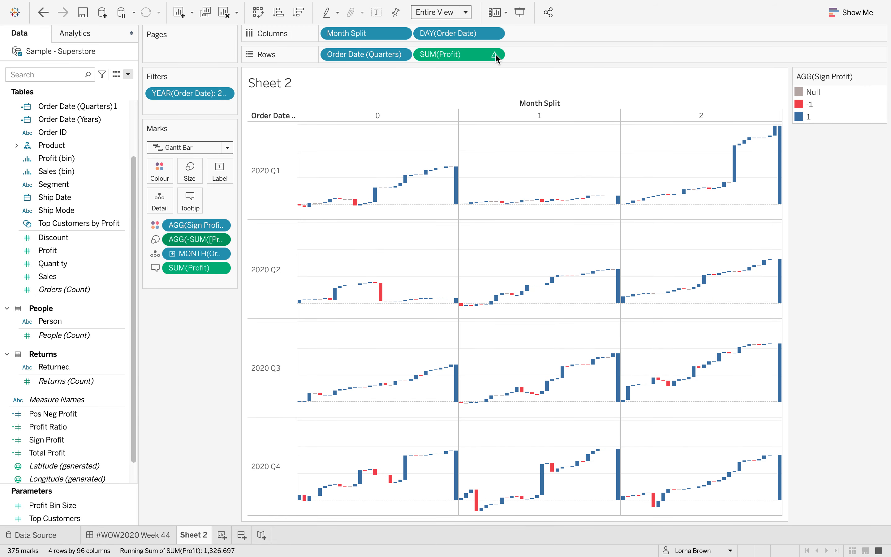
pyautogui.doubleClick(531, 51)
pyautogui.write('avg')
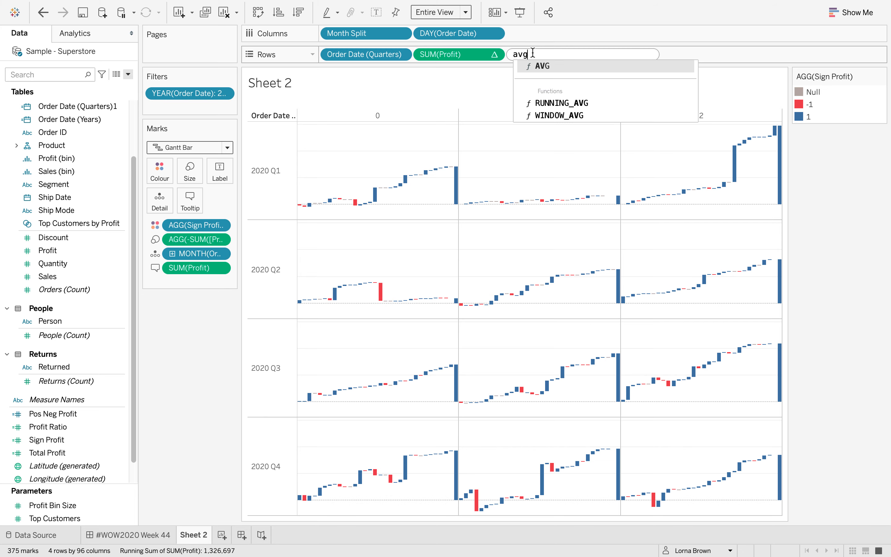
pyautogui.press('Return')
pyautogui.write('1')
pyautogui.press('Return')
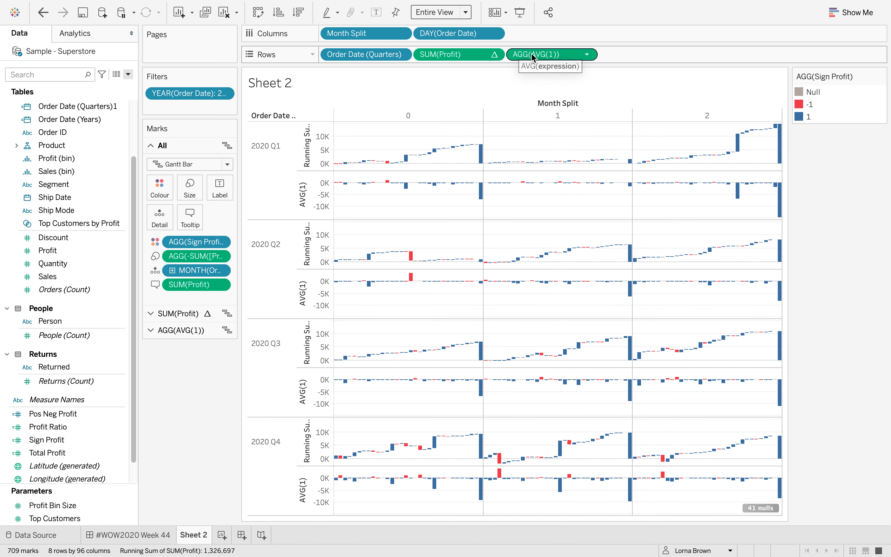
pyautogui.click(194, 330)
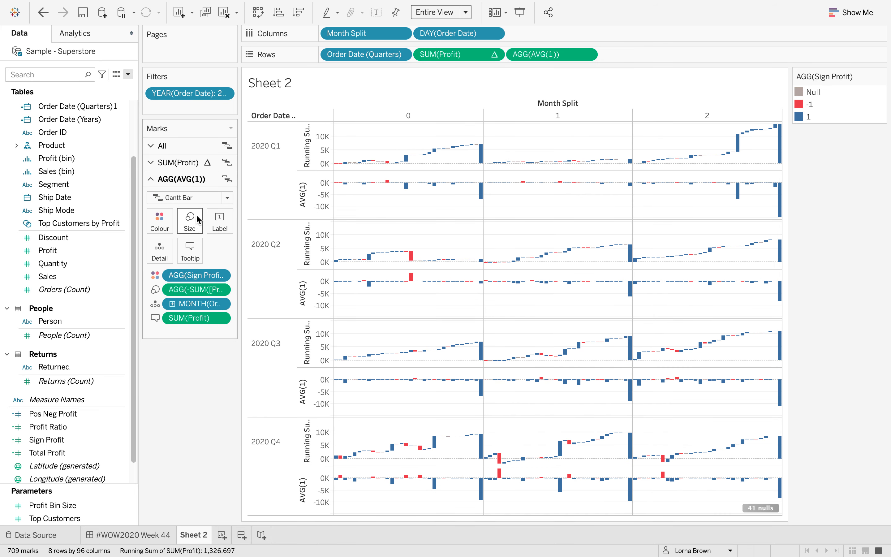
pyautogui.click(187, 198)
pyautogui.click(189, 238)
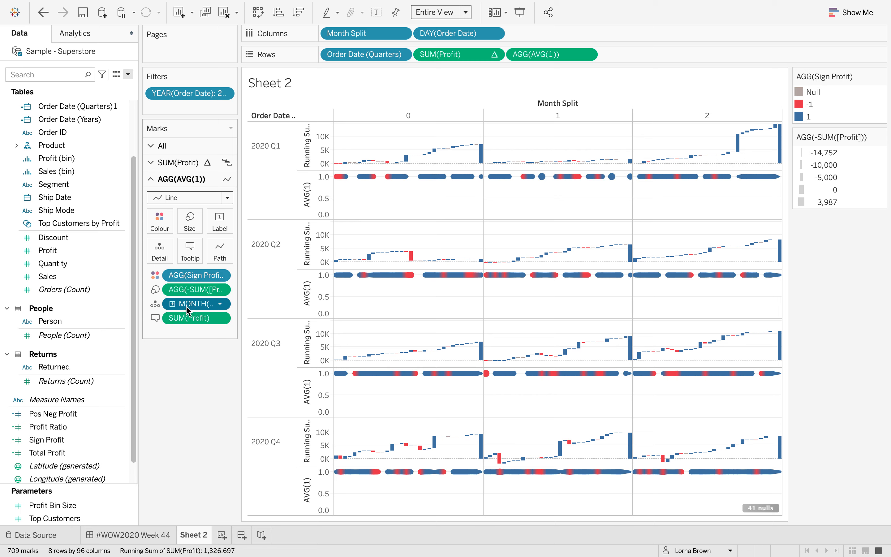
# - Label the AVG(1) line with MONTH(Order Date) and remove the colour, size and tooltip fields from its marks
pyautogui.moveTo(189, 305); pyautogui.dragTo(220, 222)
pyautogui.click(193, 278)
pyautogui.keyDown('super'); pyautogui.click(192, 290); pyautogui.keyUp('super')
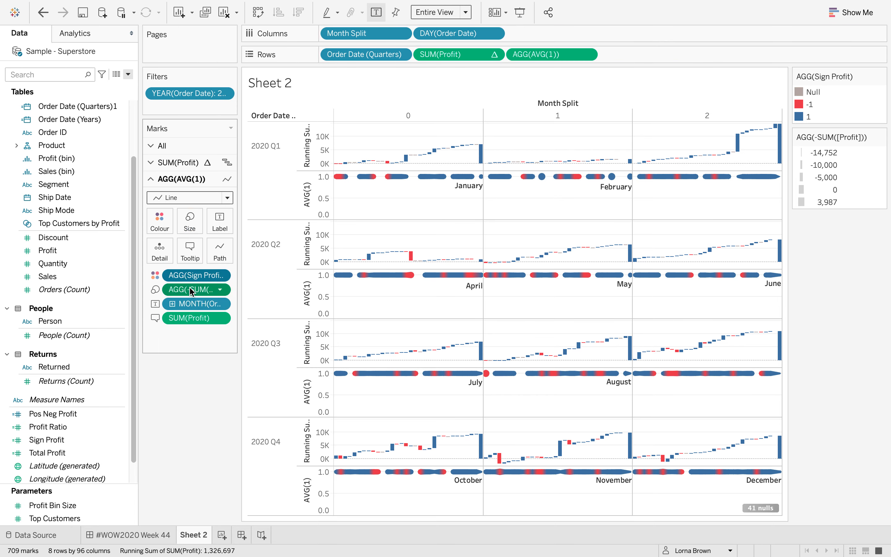
pyautogui.moveTo(192, 290); pyautogui.dragTo(177, 420)
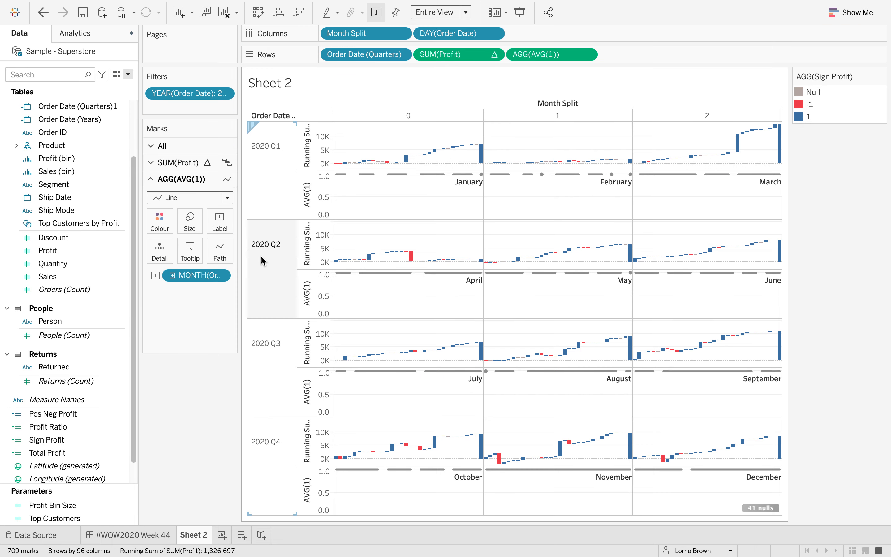
# - Label only the start of each AVG(1) line with the month and set the label's horizontal alignment to right
pyautogui.click(221, 222)
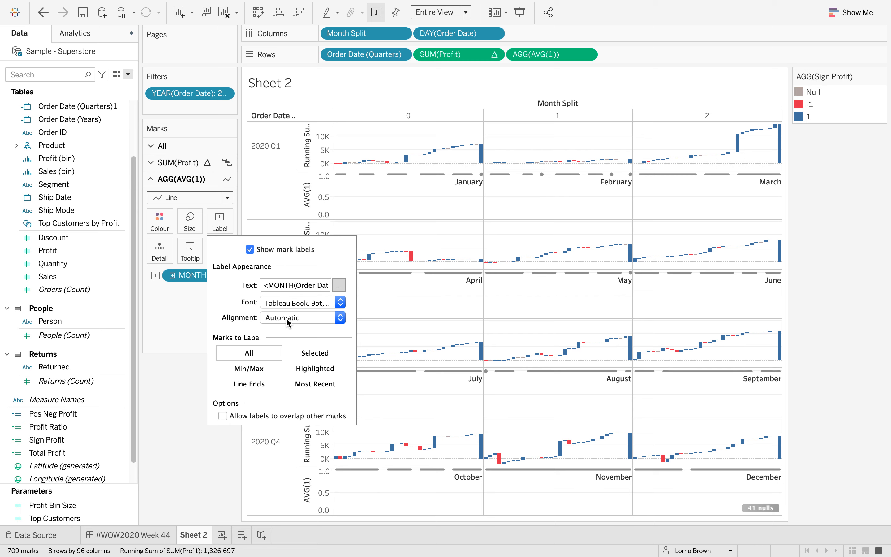
pyautogui.click(249, 384)
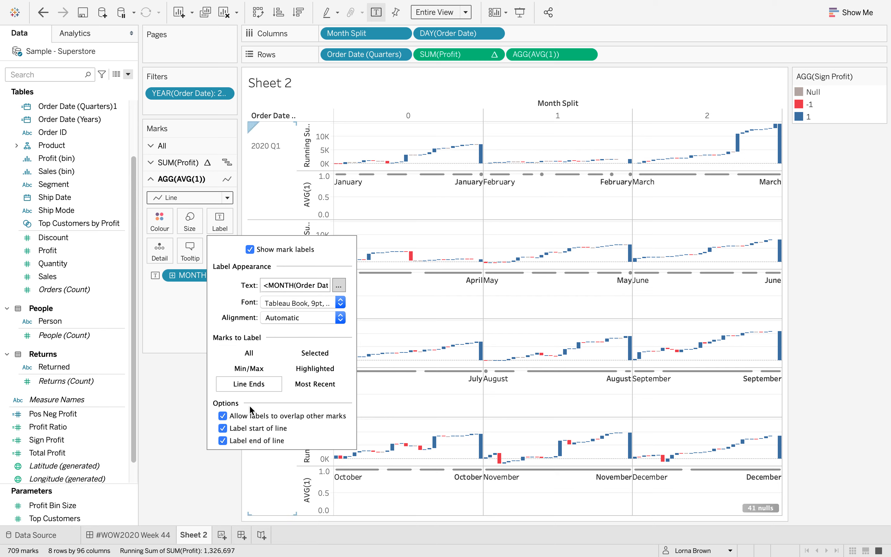
pyautogui.click(224, 440)
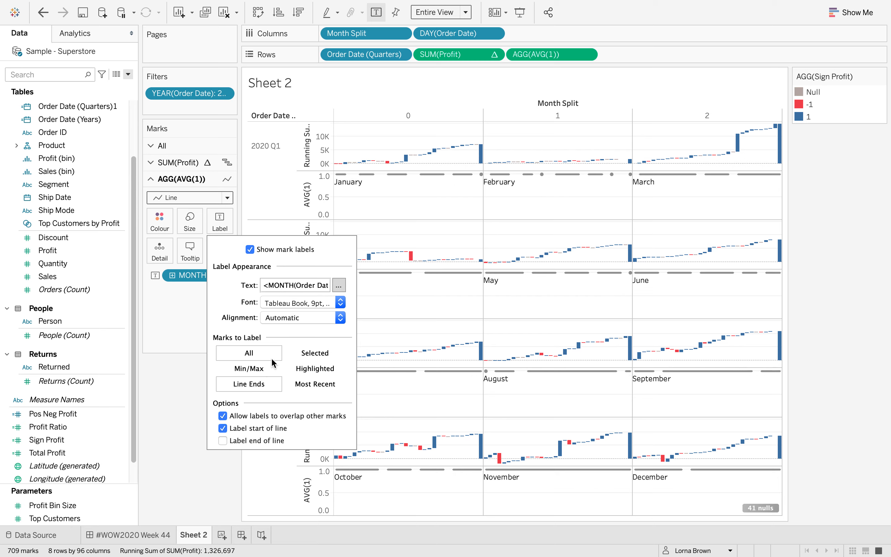
pyautogui.click(316, 315)
pyautogui.click(310, 375)
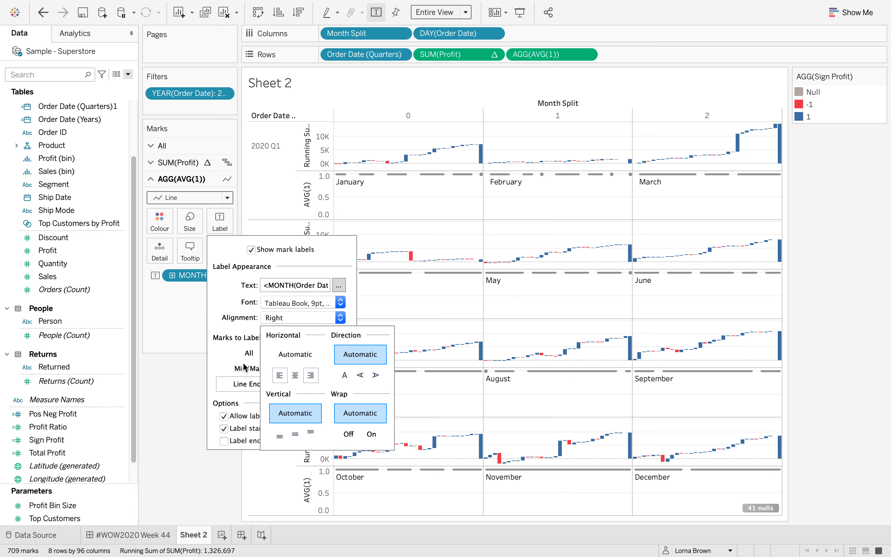
pyautogui.click(181, 319)
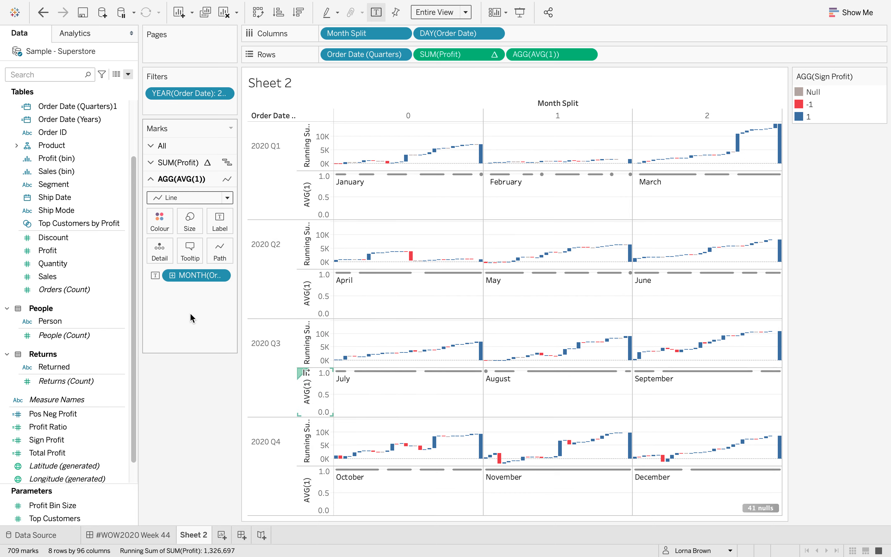
# - Set the AVG(1) line's opacity to 0% and reduce its line size
pyautogui.click(159, 219)
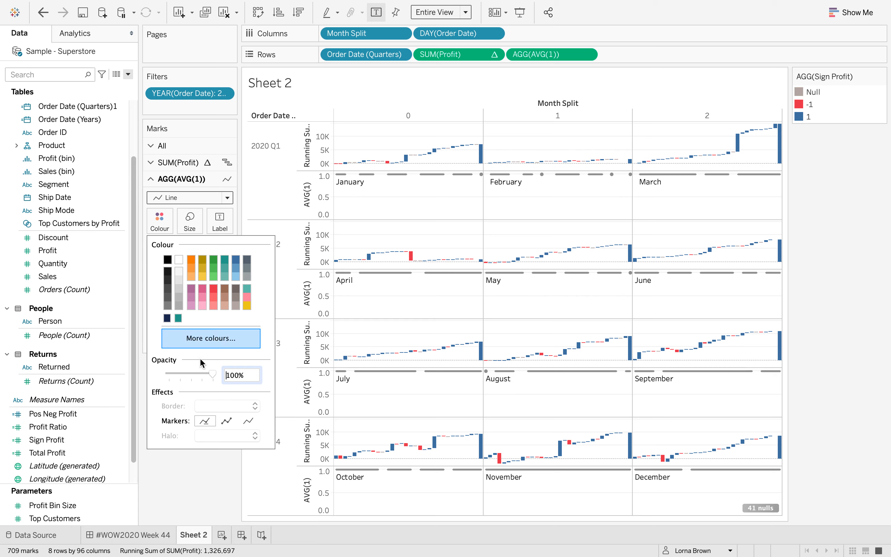
pyautogui.moveTo(213, 374); pyautogui.dragTo(136, 374)
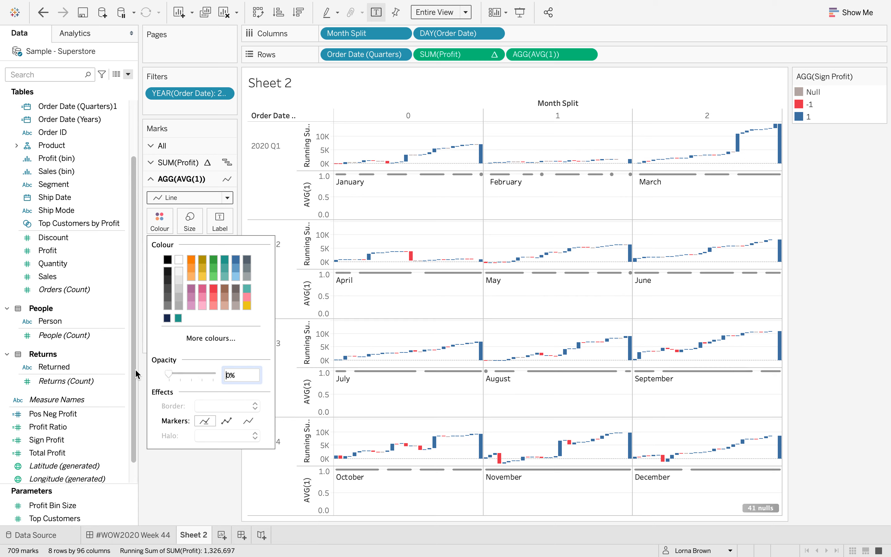
pyautogui.click(189, 223)
pyautogui.click(163, 433)
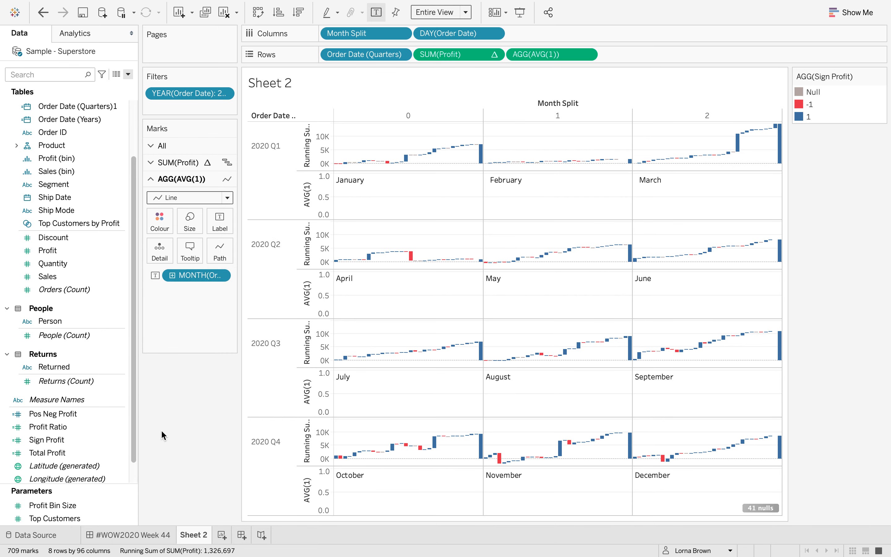
# - Combine AVG(1) with the running profit as a dual axis, and hide its axis header and the nulls indicator
pyautogui.rightClick(313, 306)
pyautogui.click(349, 363)
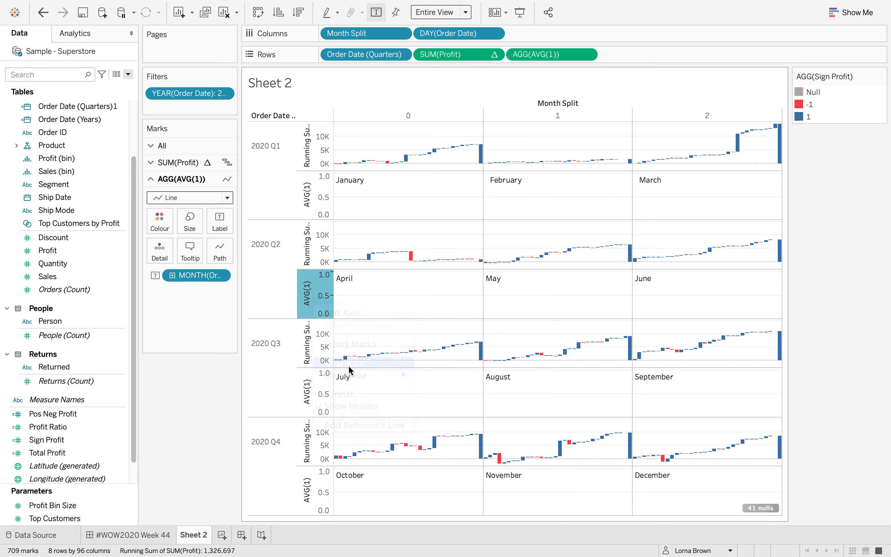
pyautogui.rightClick(771, 269)
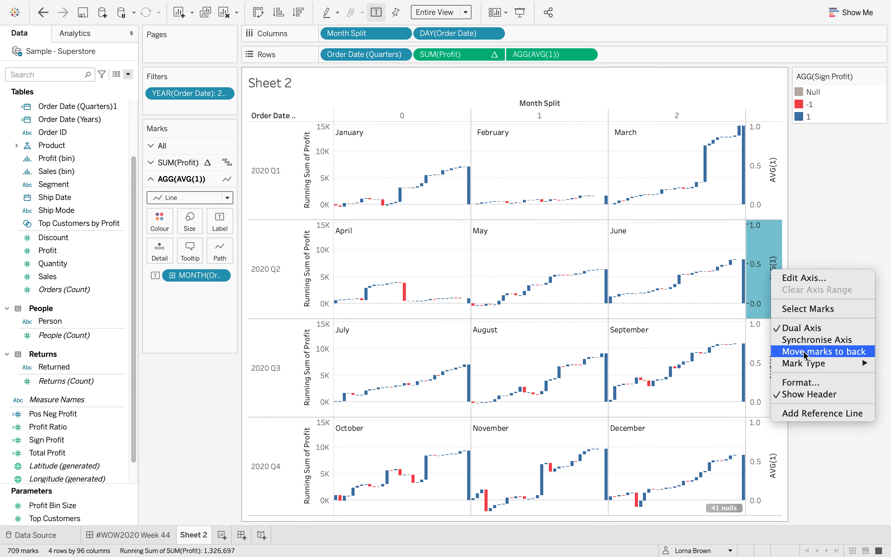
pyautogui.click(806, 394)
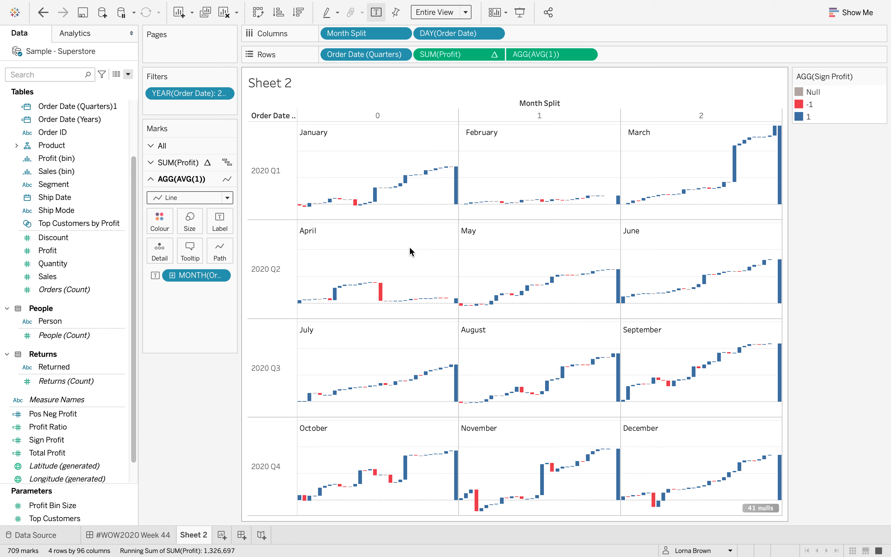
pyautogui.rightClick(759, 505)
pyautogui.click(795, 514)
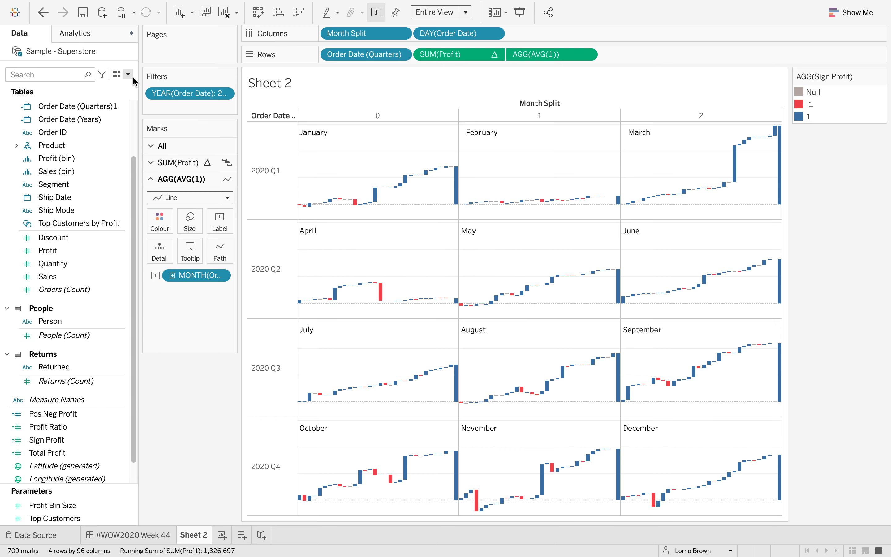
# - Review the Total Profit calculation, which excludes the day of Order Date, and add the field to the month labels below the month name
pyautogui.click(70, 453)
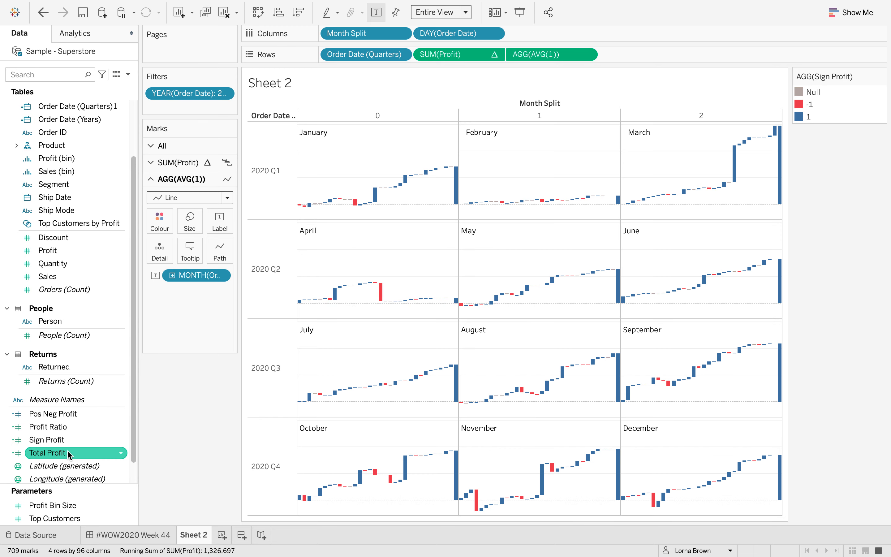
pyautogui.rightClick(70, 453)
pyautogui.click(89, 254)
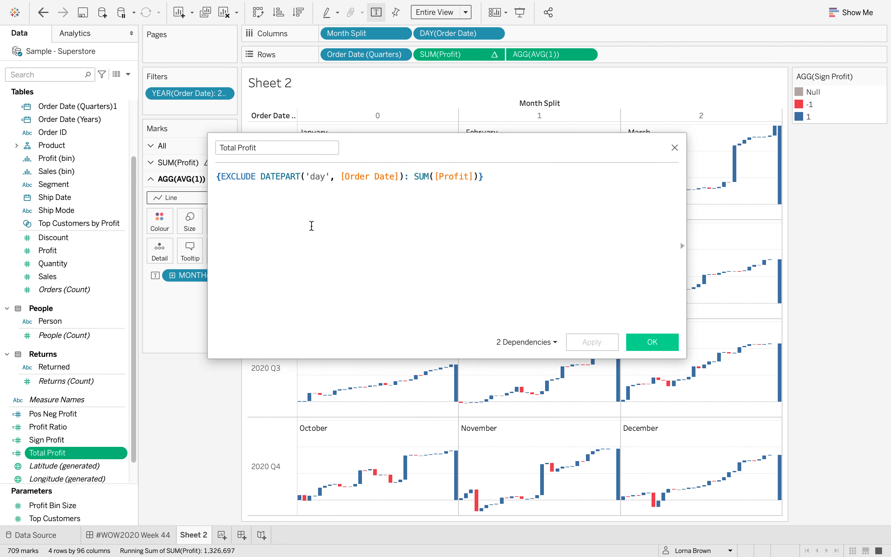
pyautogui.scroll(5, 312, 223)
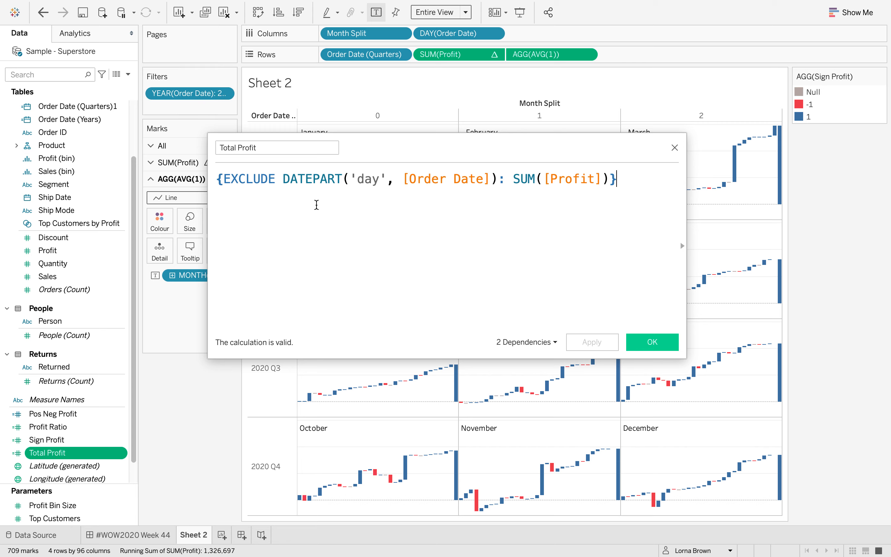
pyautogui.moveTo(285, 178); pyautogui.dragTo(498, 178)
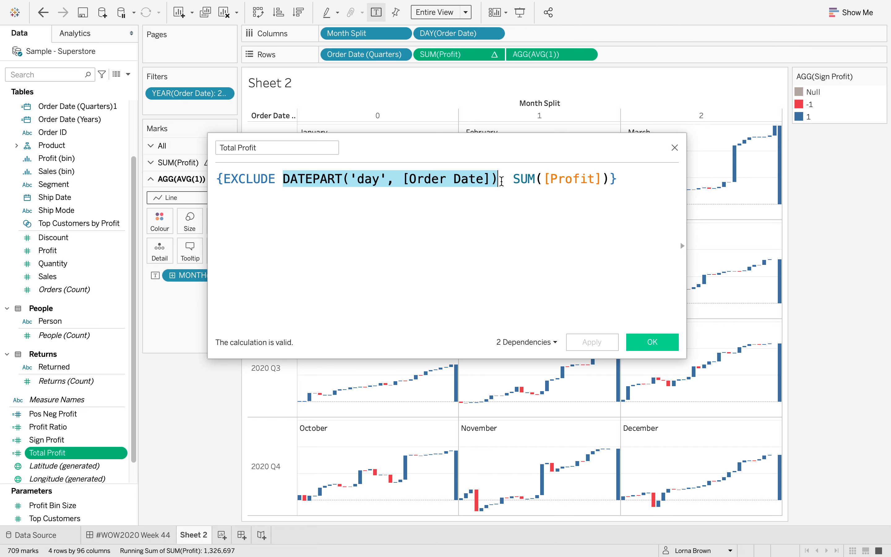
pyautogui.click(669, 343)
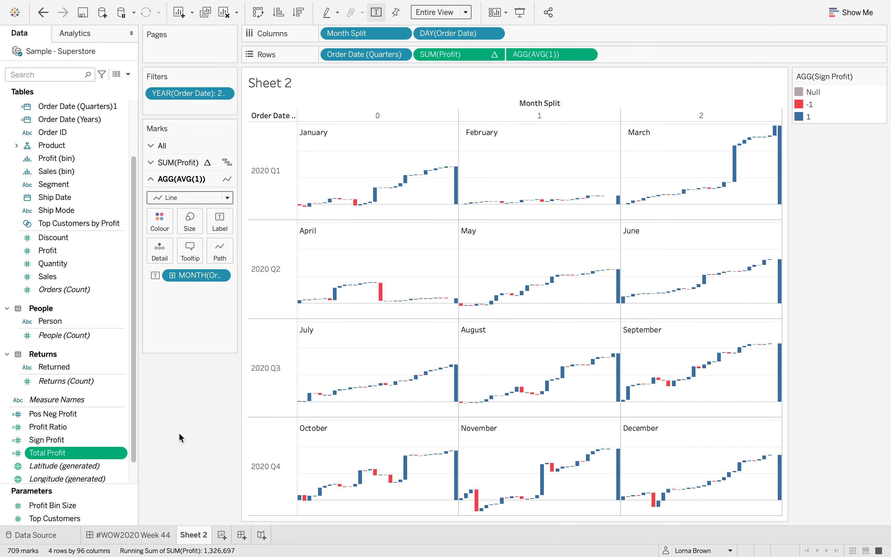
pyautogui.moveTo(80, 453); pyautogui.dragTo(188, 249)
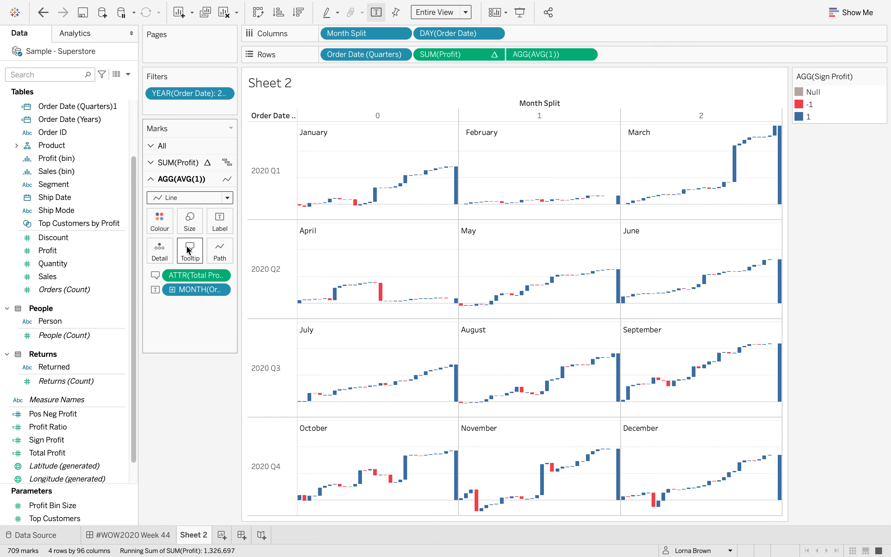
pyautogui.moveTo(193, 290); pyautogui.dragTo(220, 221)
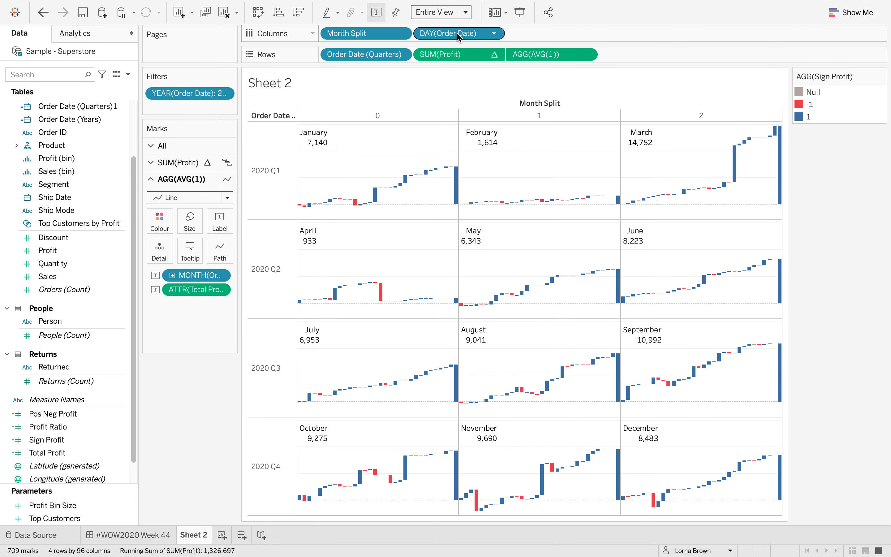
# - Hide the Month Split header and the row field labels, and compare the sheet with the #WOW2020 Week 44 dashboard
pyautogui.rightClick(364, 36)
pyautogui.click(380, 116)
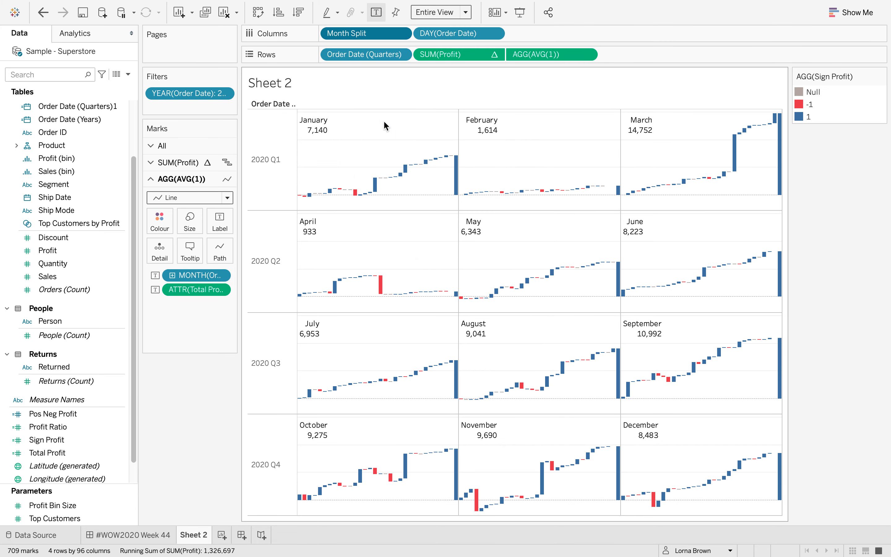
pyautogui.rightClick(267, 103)
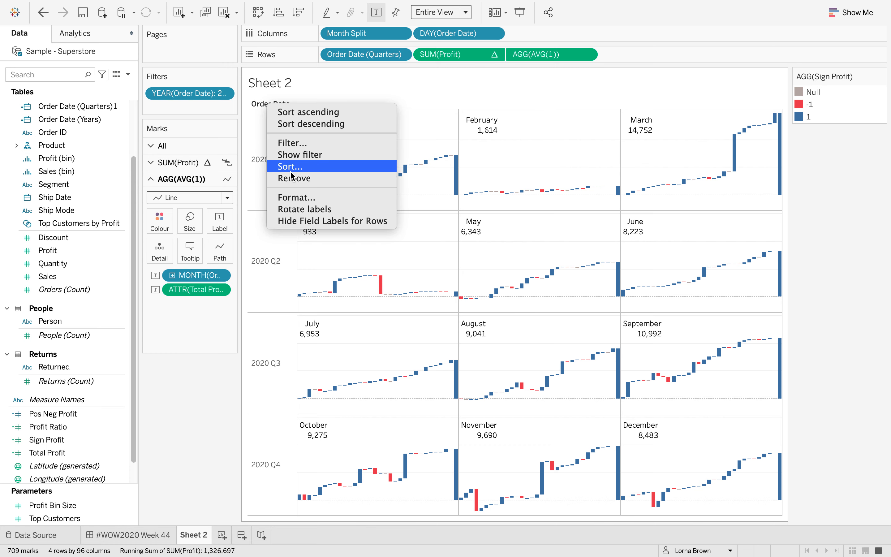
pyautogui.click(306, 221)
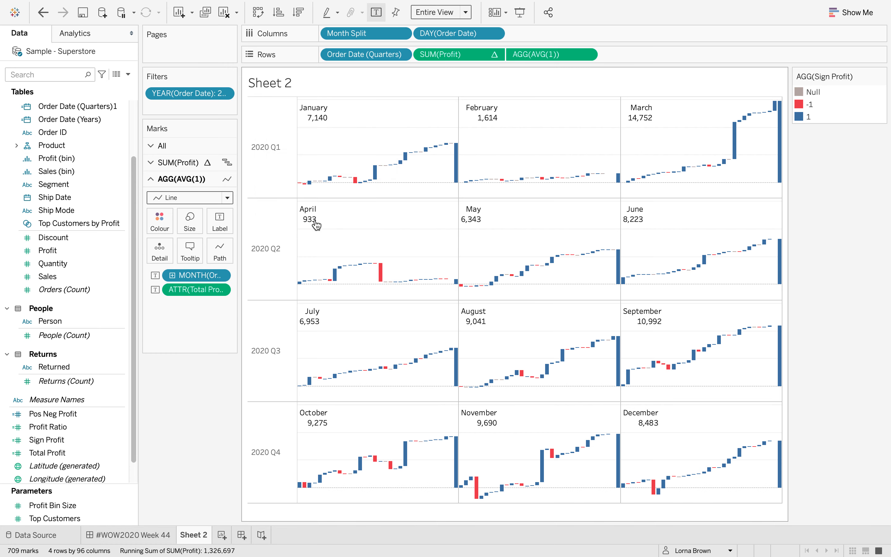
pyautogui.click(129, 536)
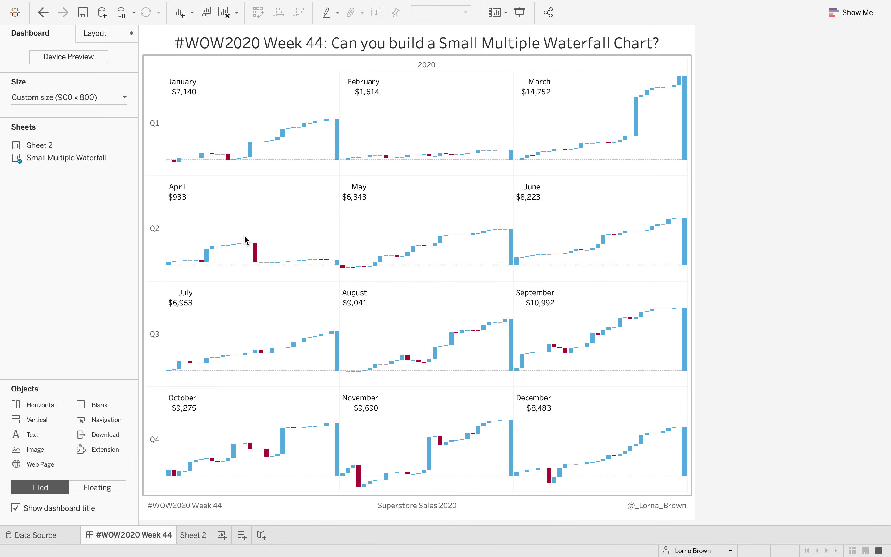
pyautogui.moveTo(213, 250)
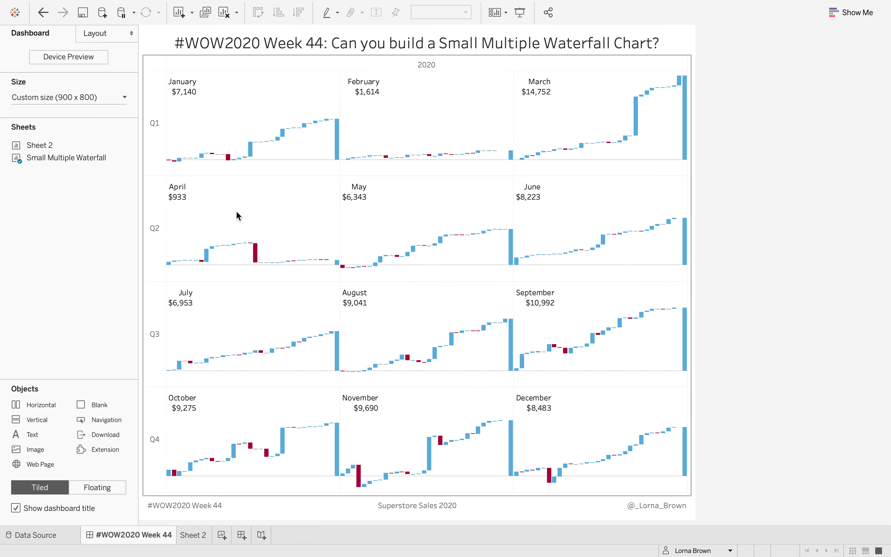